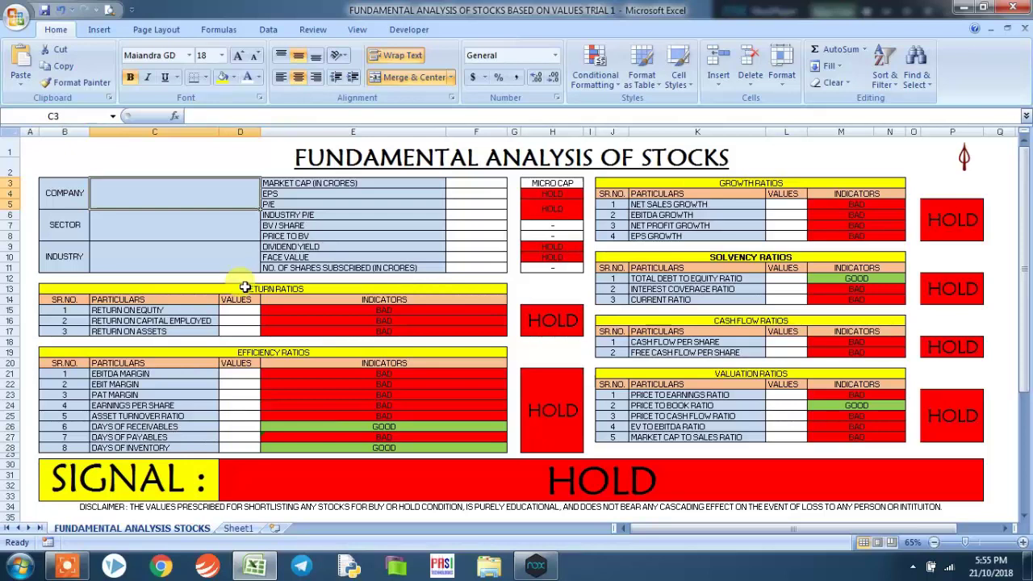
Enter VAKRANGEE LTD. as the company in the fundamental analysis sheet.
{"action": "type", "text": "VAKR"}
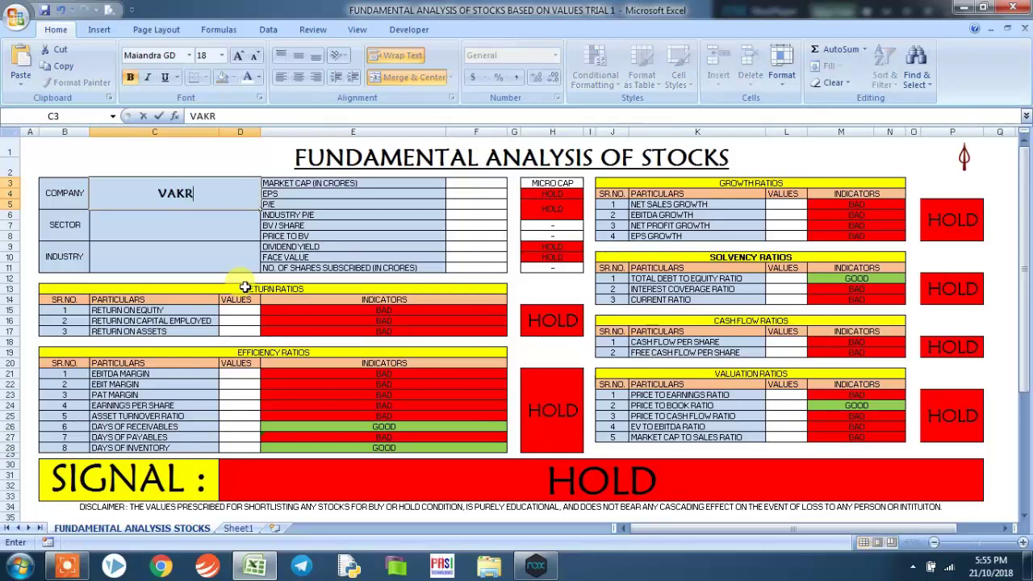
{"action": "type", "text": "ANGEE LTE"}
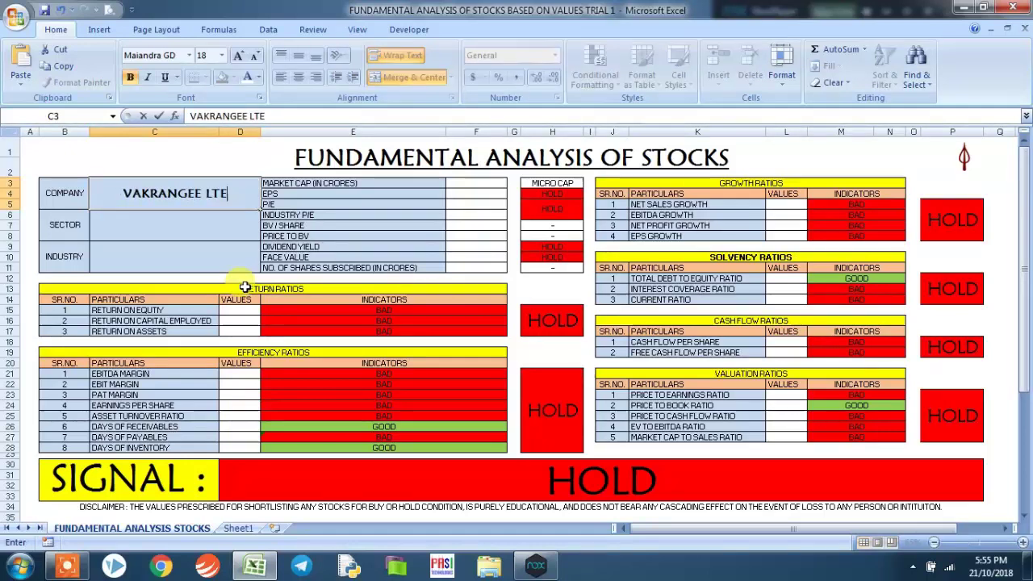
{"action": "key", "text": "BackSpace"}
{"action": "type", "text": "D."}
{"action": "key", "text": "Return"}
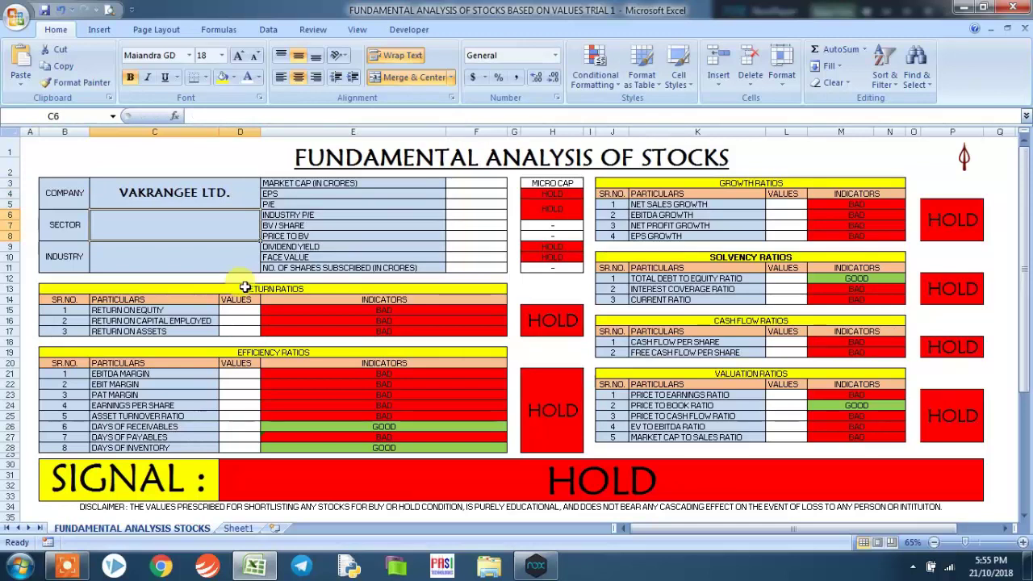
{"action": "left_click", "coordinate": [576, 162]}
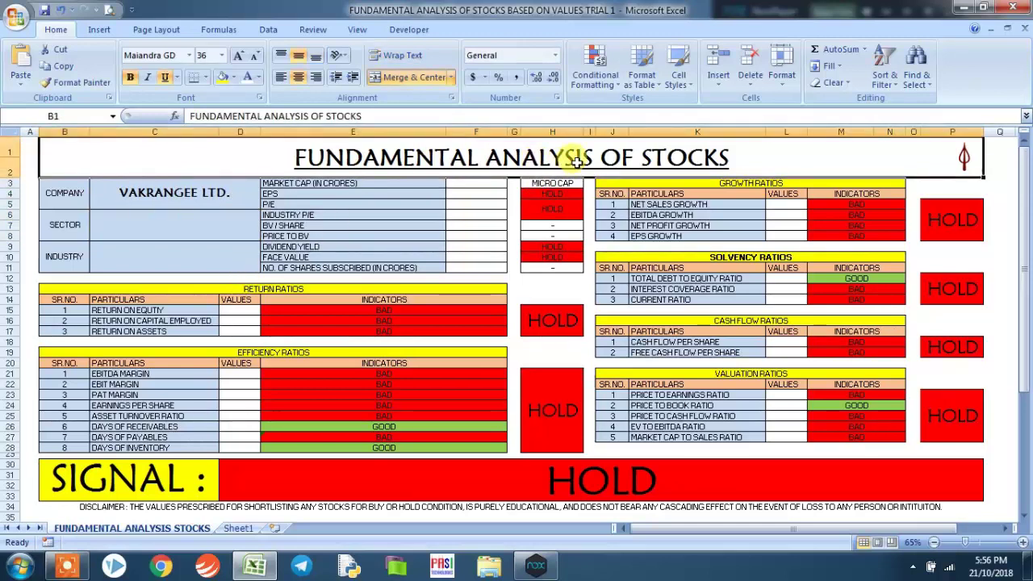
{"action": "key", "text": "ctrl+a"}
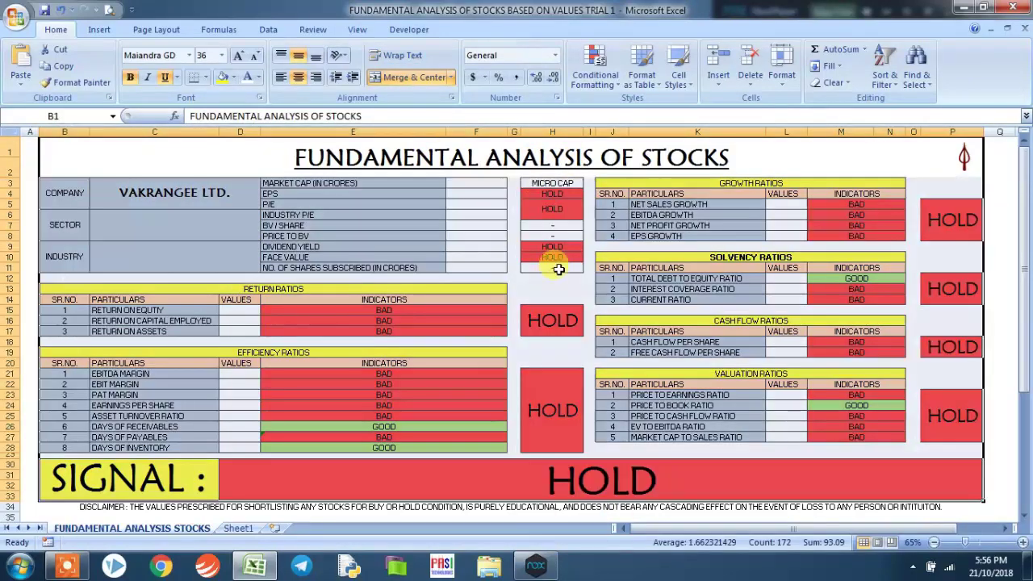
{"action": "left_click", "coordinate": [476, 192]}
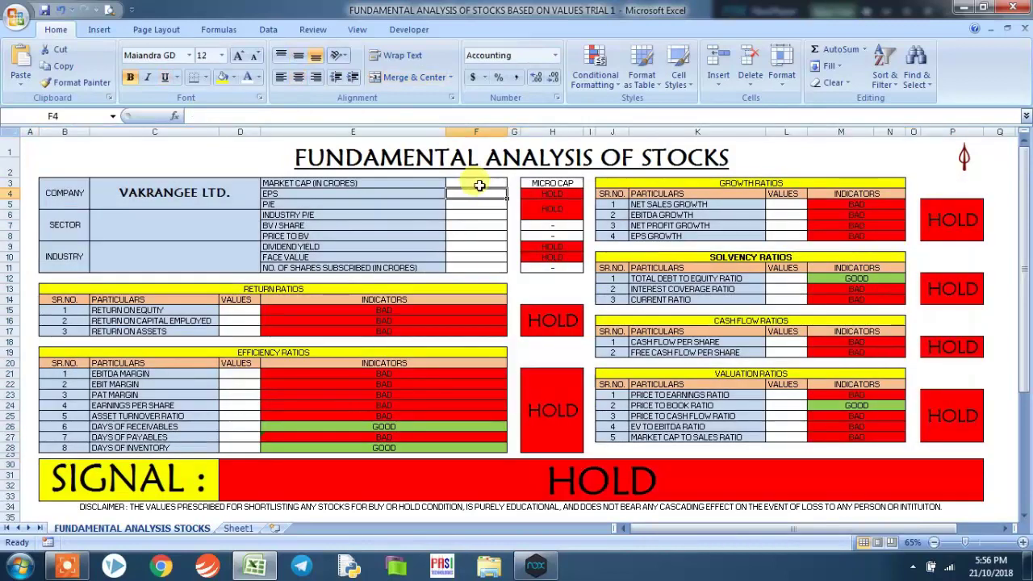
{"action": "left_click", "coordinate": [479, 184]}
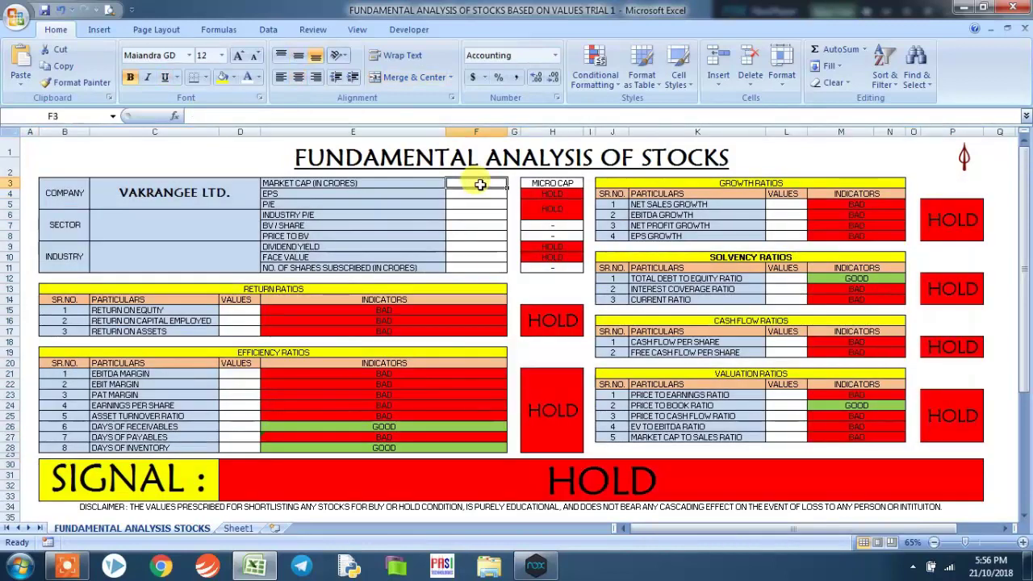
{"action": "left_click", "coordinate": [359, 479]}
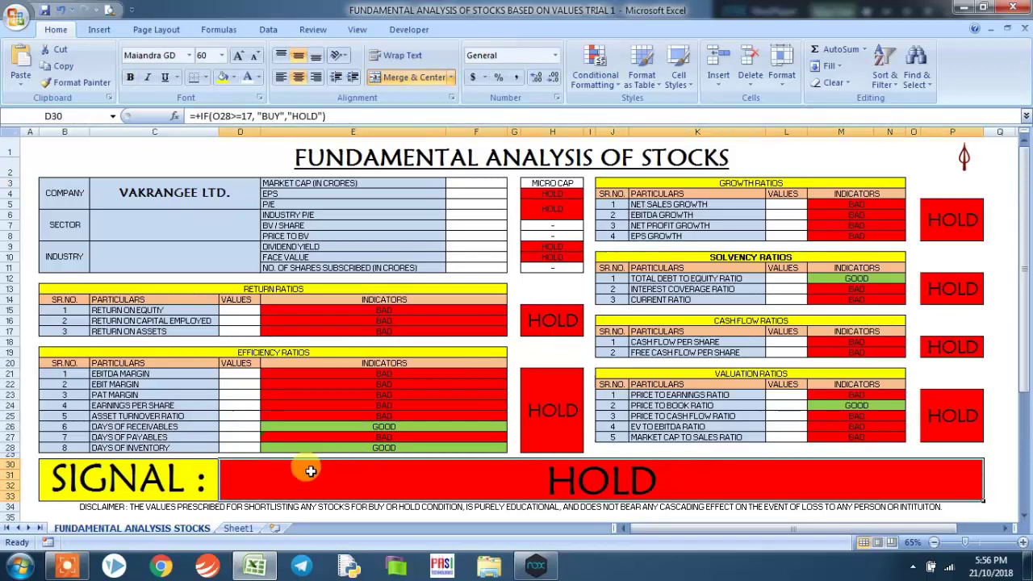
{"action": "left_click", "coordinate": [475, 183]}
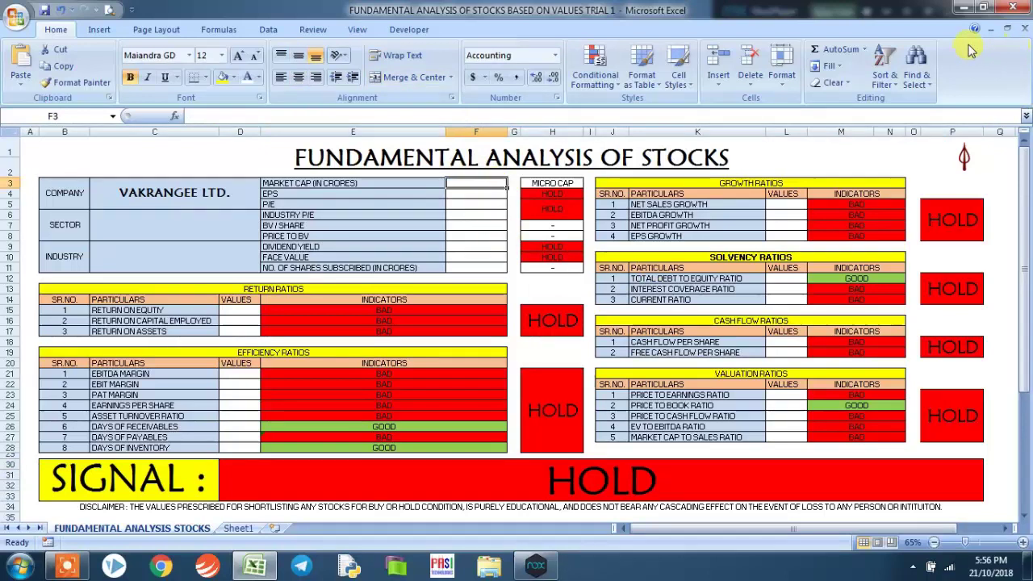
Shrink the workbook window to reveal StockEdge in NoxPlayer and open the fundamental overview of Vakrangee Ltd. there.
{"action": "left_click", "coordinate": [982, 7]}
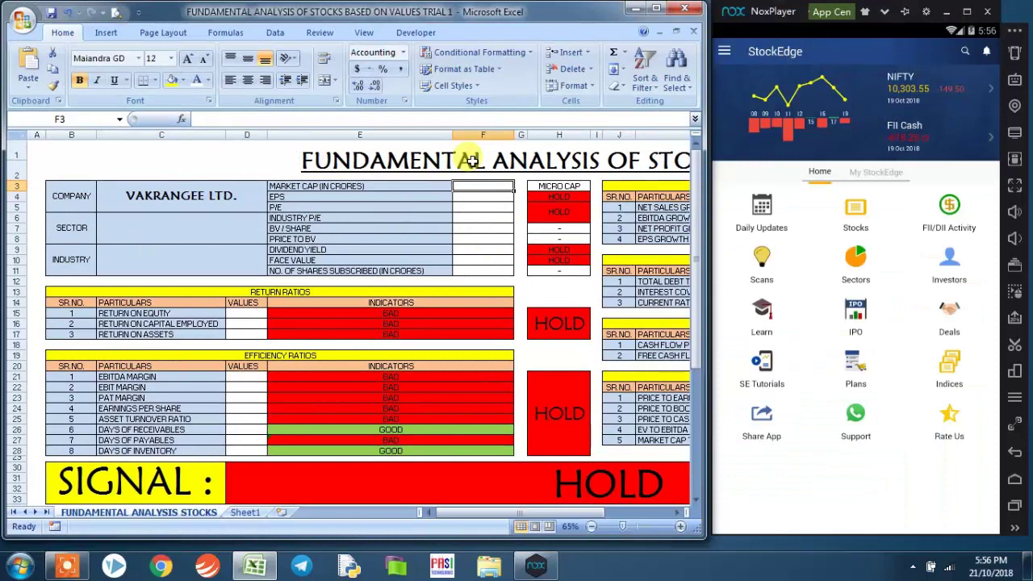
{"action": "left_click", "coordinate": [965, 53]}
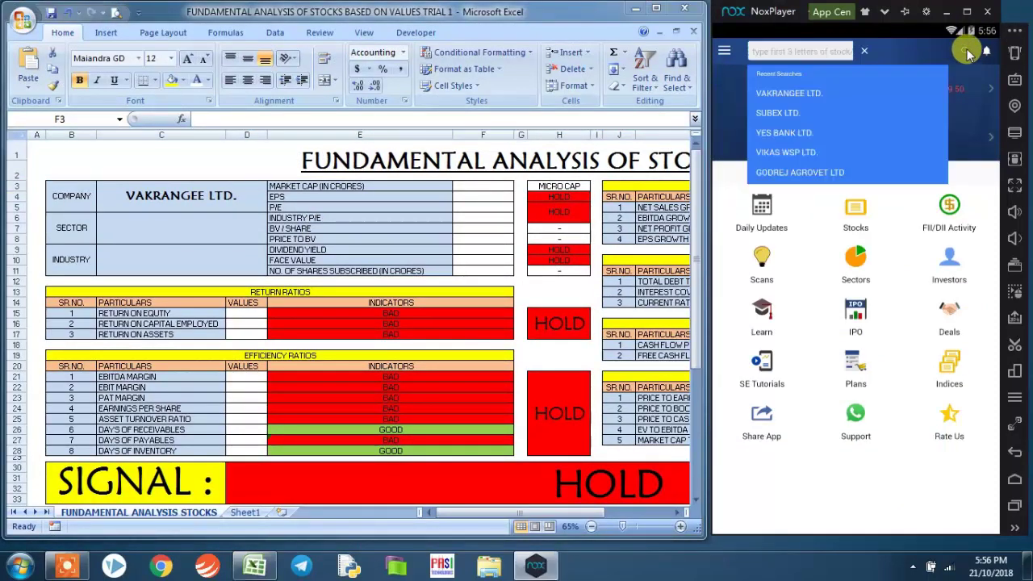
{"action": "left_click", "coordinate": [806, 95]}
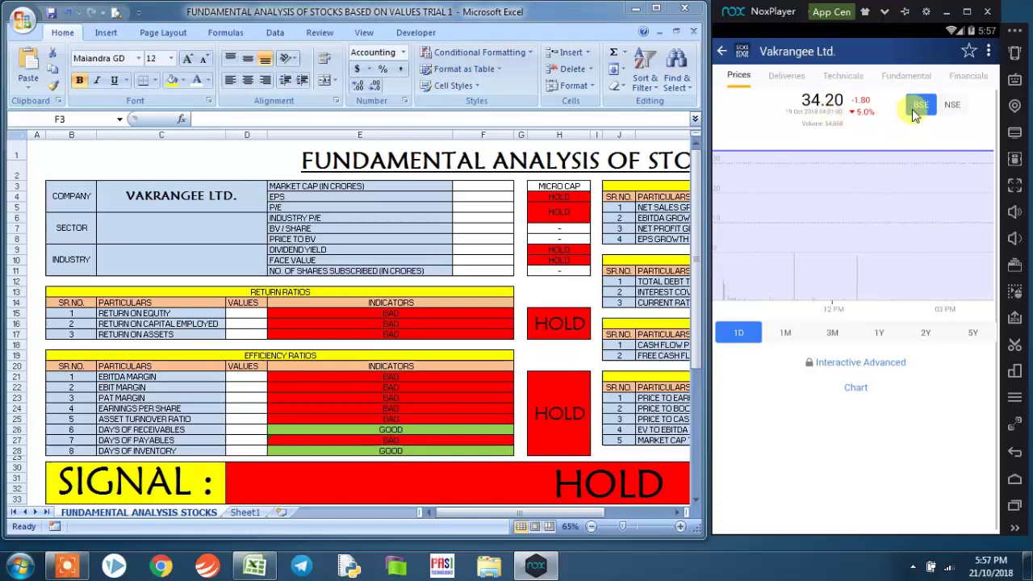
{"action": "left_click", "coordinate": [900, 81]}
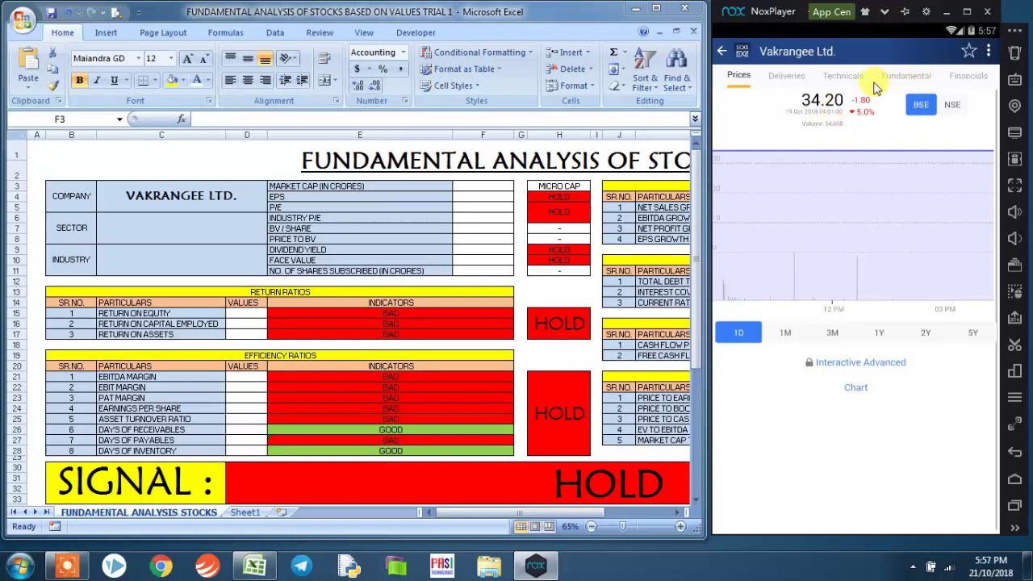
Switch to the Excel sheet and enter INFORMATION TECHNOLOGY as the sector and BPO/ITeS as the industry.
{"action": "left_click", "coordinate": [160, 225]}
{"action": "type", "text": "INFORMATION TECHNOLOGY"}
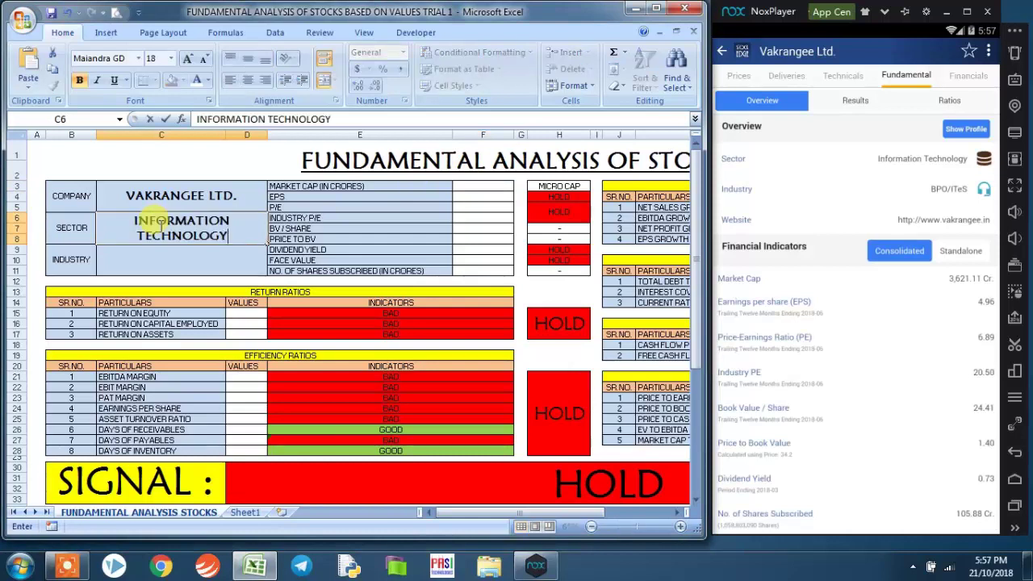
{"action": "key", "text": "Return"}
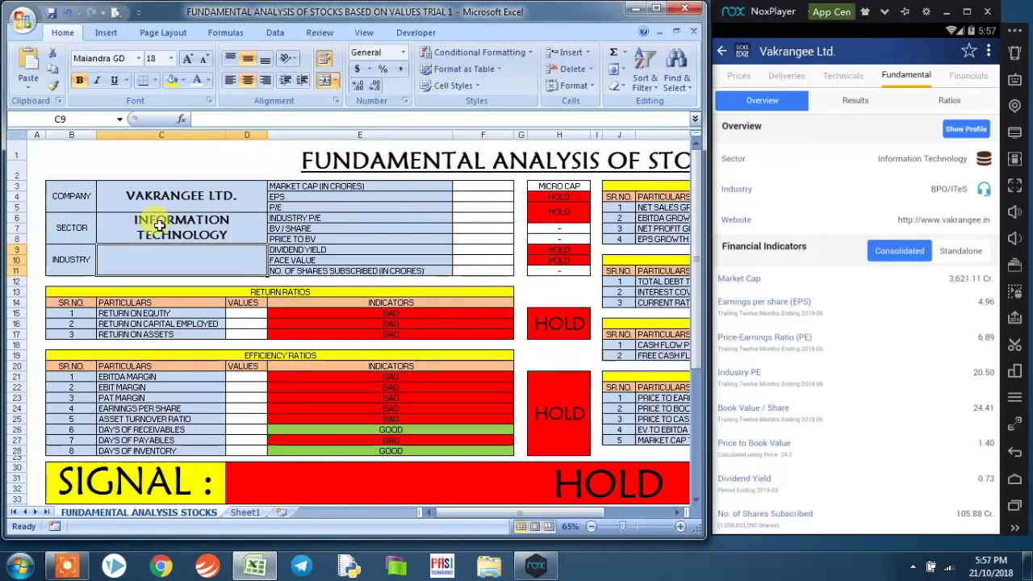
{"action": "type", "text": "BPO/ITeS"}
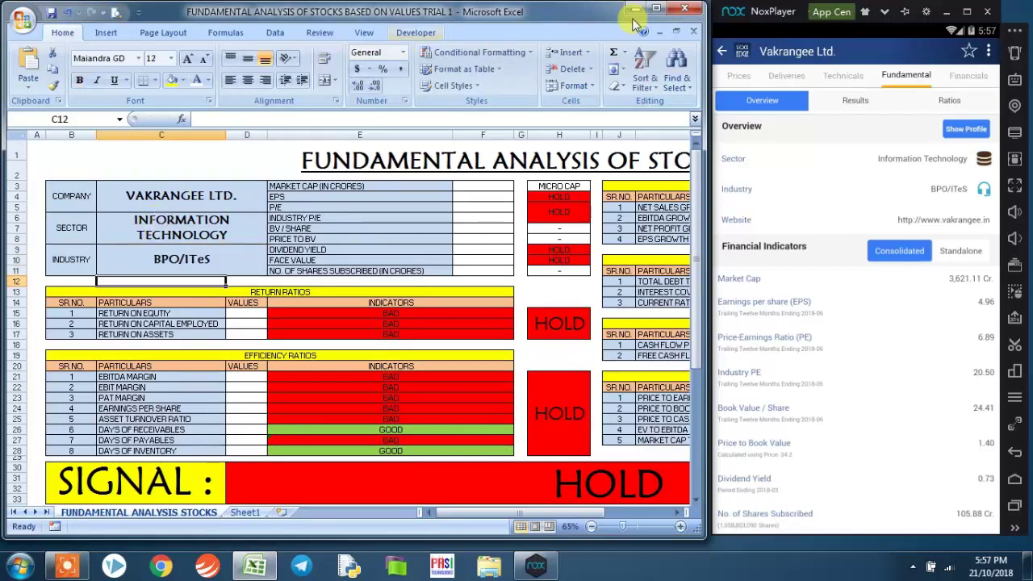
{"action": "key", "text": "Return"}
Switch to StockEdge and read through Vakrangee's company profile, including its products and subsidiaries, and close it.
{"action": "left_click", "coordinate": [962, 129]}
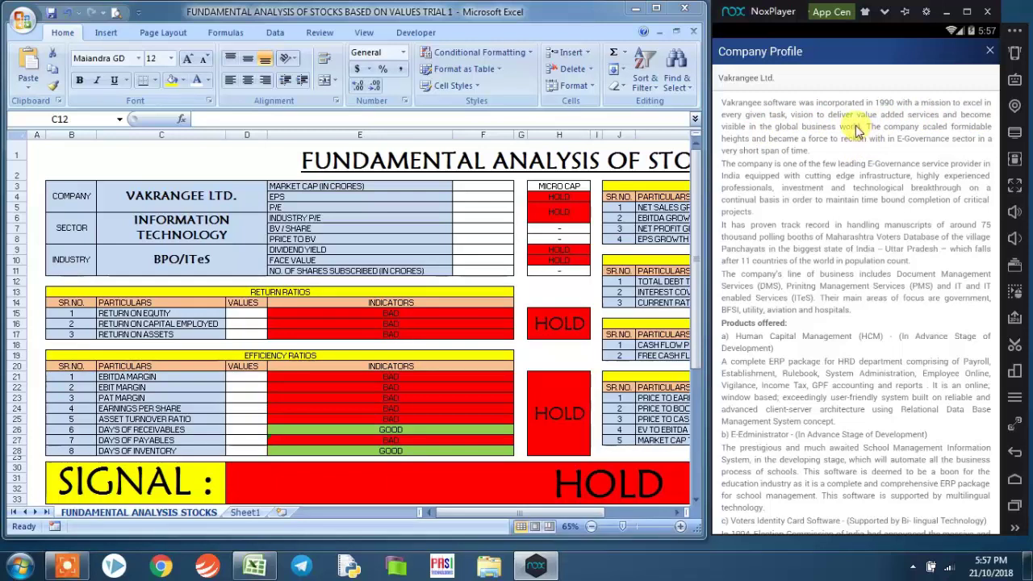
{"action": "scroll", "coordinate": [864, 338], "scroll_direction": "down", "scroll_amount": 3}
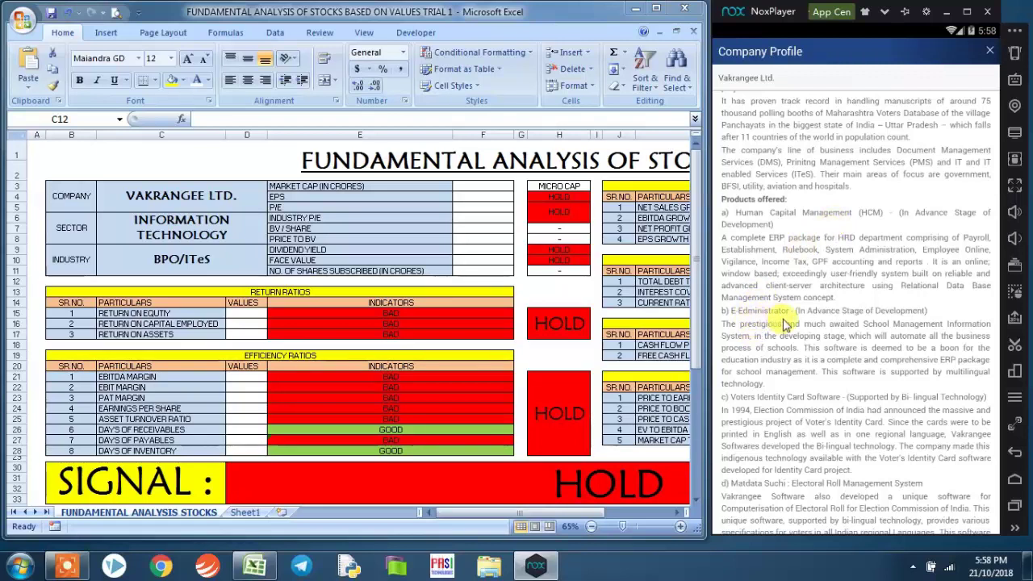
{"action": "scroll", "coordinate": [775, 315], "scroll_direction": "down", "scroll_amount": 5}
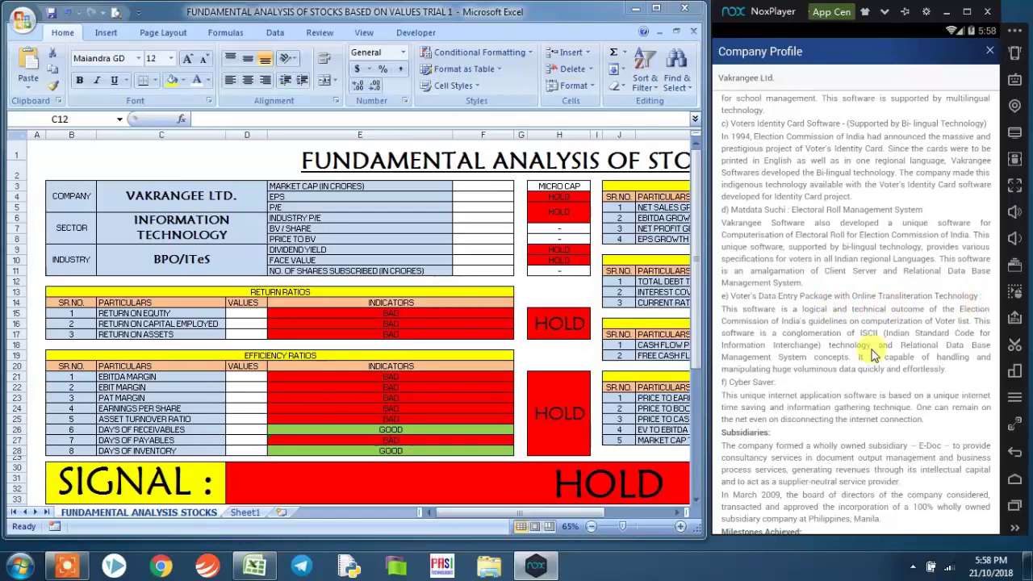
{"action": "left_click", "coordinate": [991, 51]}
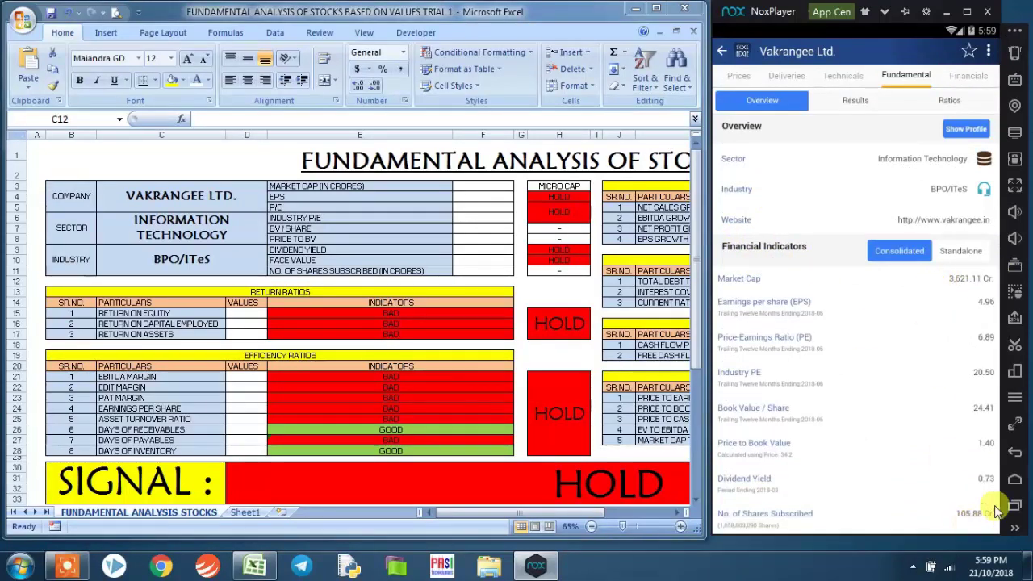
In the Excel sheet, enter market cap 3621.11, EPS 4.96, P/E 6.89 and industry P/E 20.50.
{"action": "left_click", "coordinate": [478, 186]}
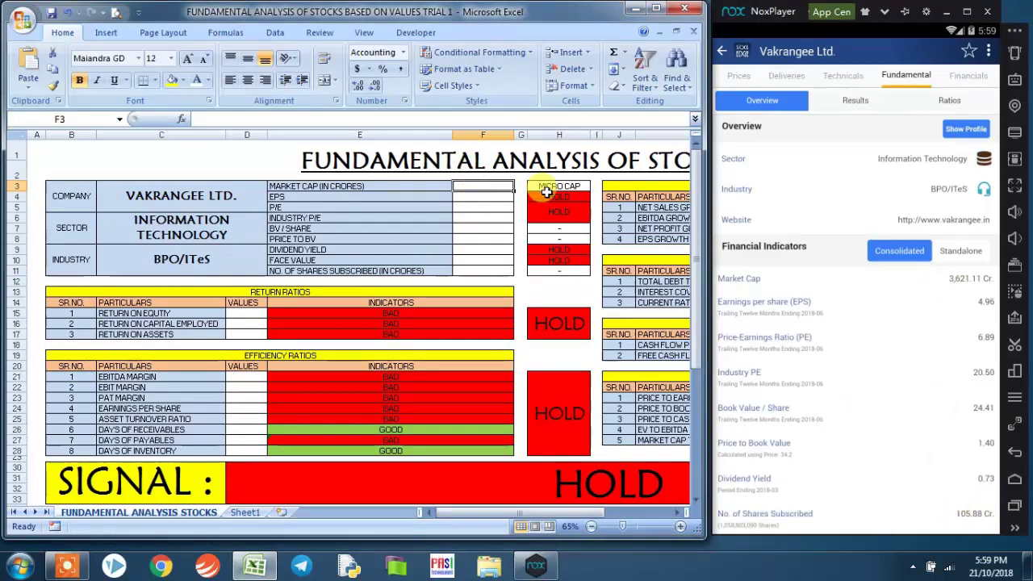
{"action": "type", "text": "3,"}
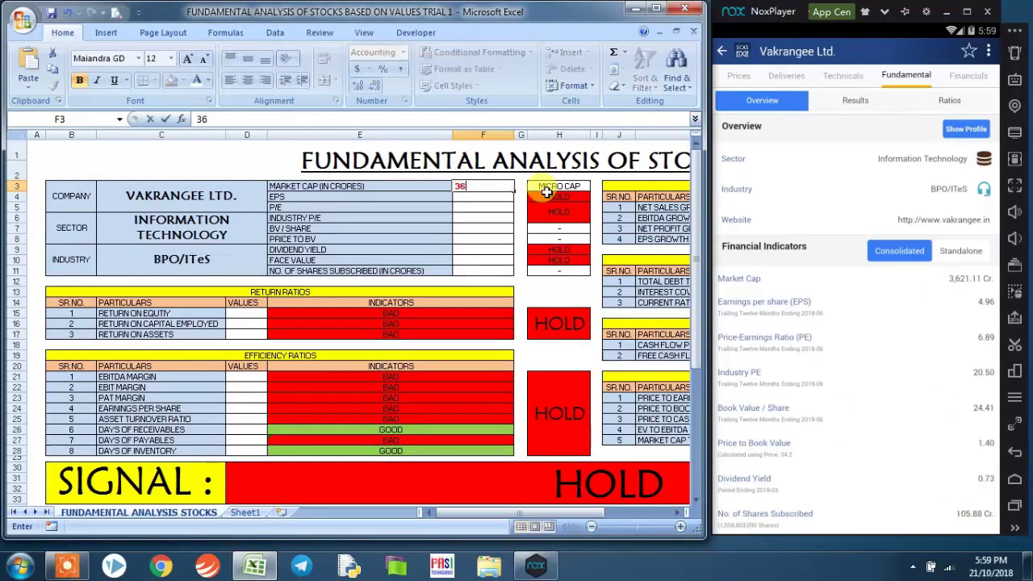
{"action": "type", "text": "621.11"}
{"action": "key", "text": "Return"}
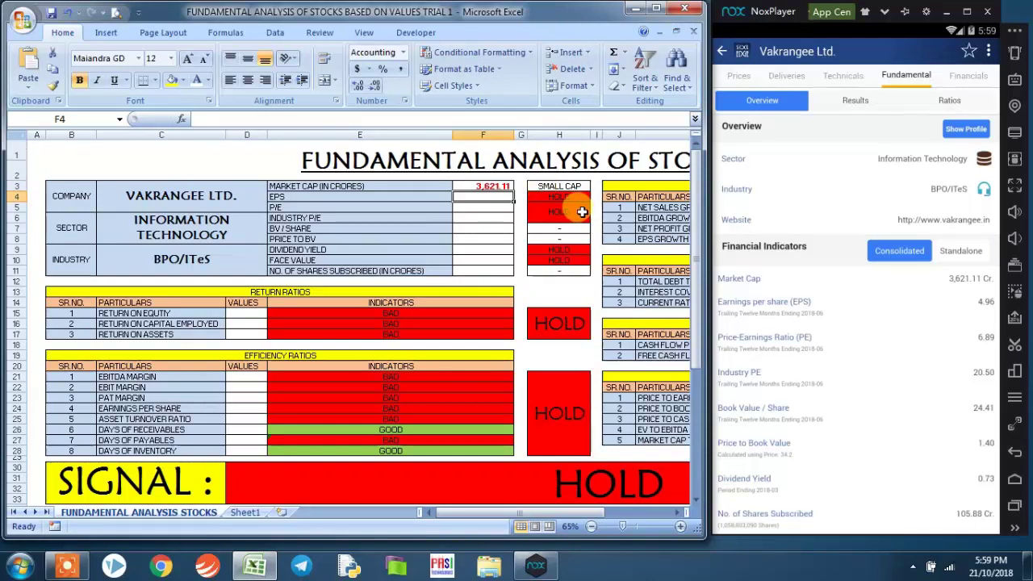
{"action": "type", "text": "4.96"}
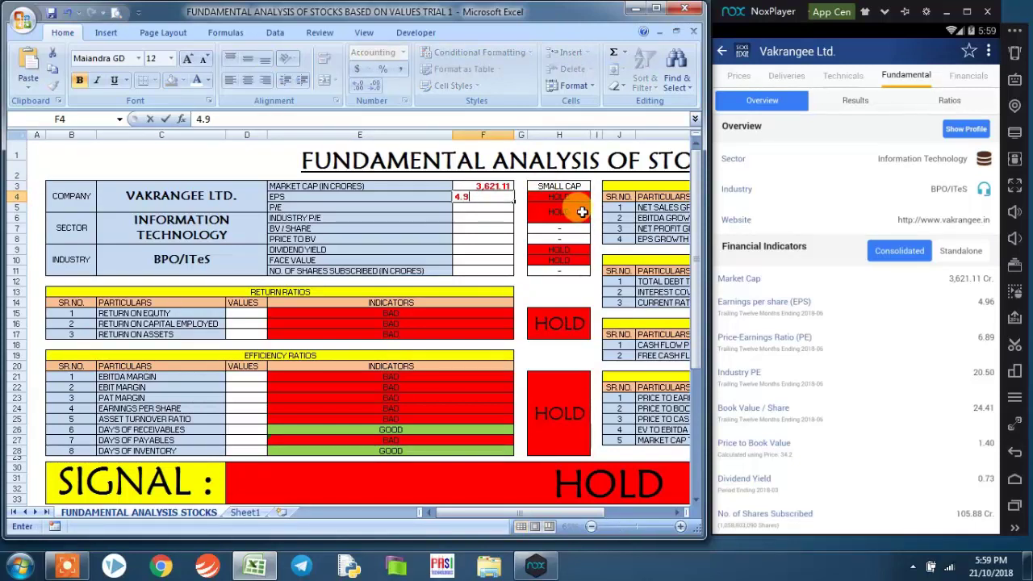
{"action": "key", "text": "Return"}
{"action": "type", "text": "6.89"}
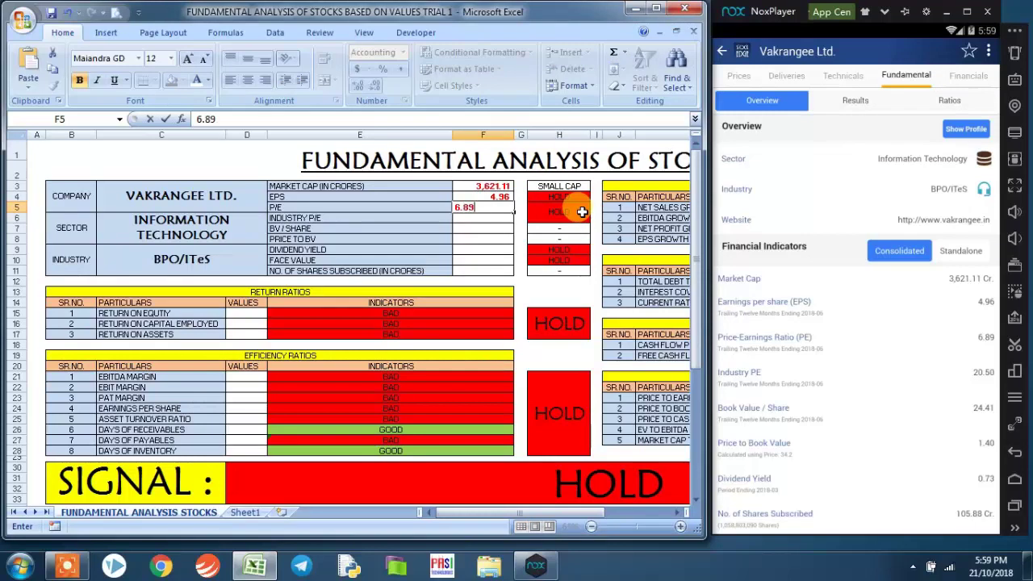
{"action": "key", "text": "Return"}
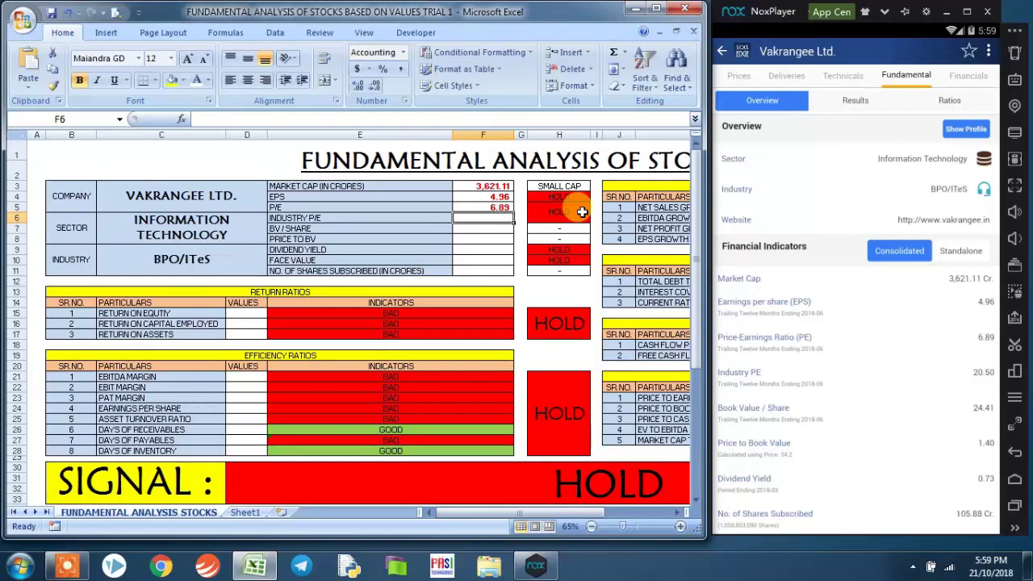
{"action": "type", "text": "20"}
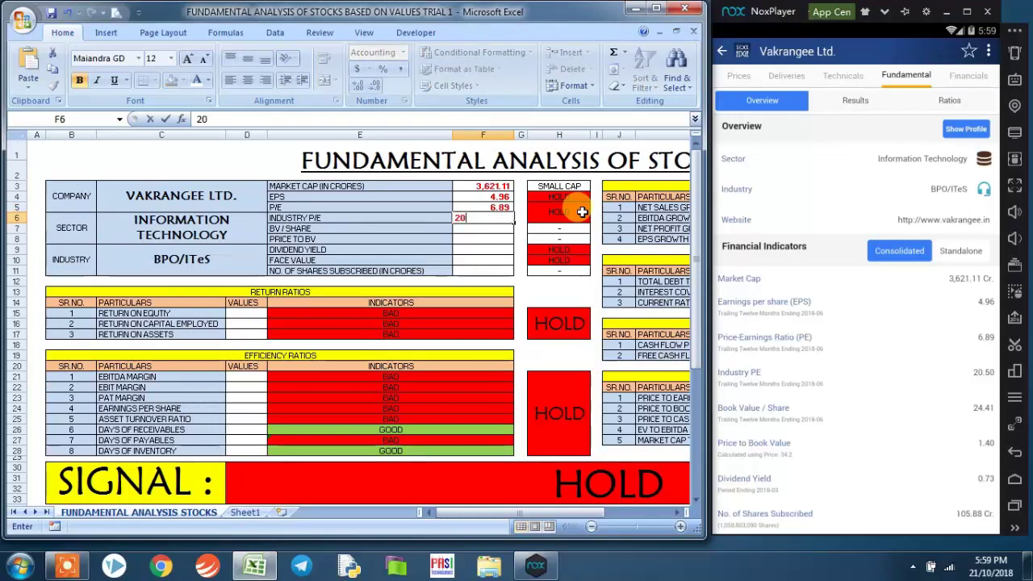
{"action": "type", "text": ".50"}
{"action": "key", "text": "Return"}
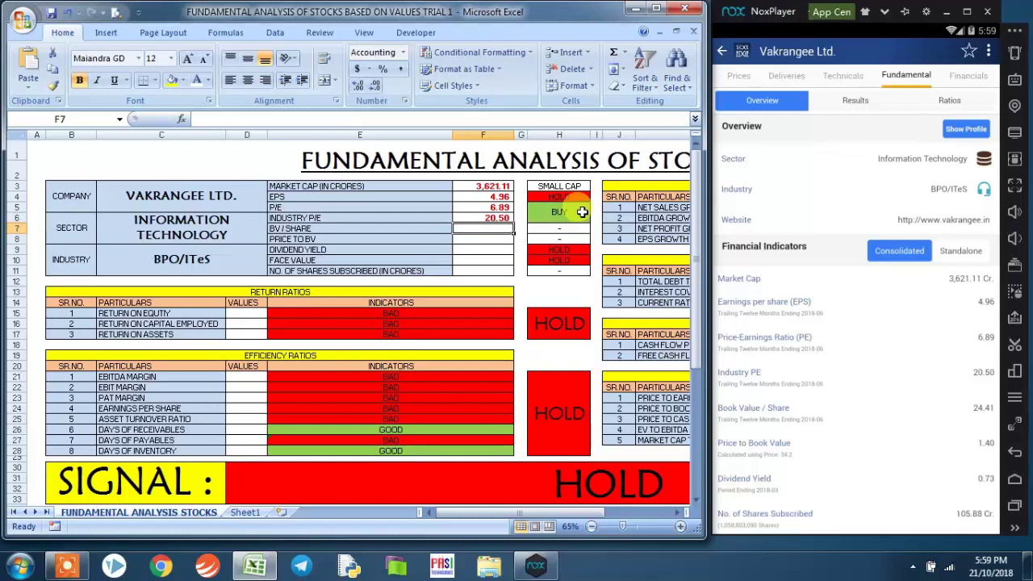
Enter 24.41 for BV/share, 1.40 for price to BV and 0.73 for dividend yield.
{"action": "type", "text": "24.41"}
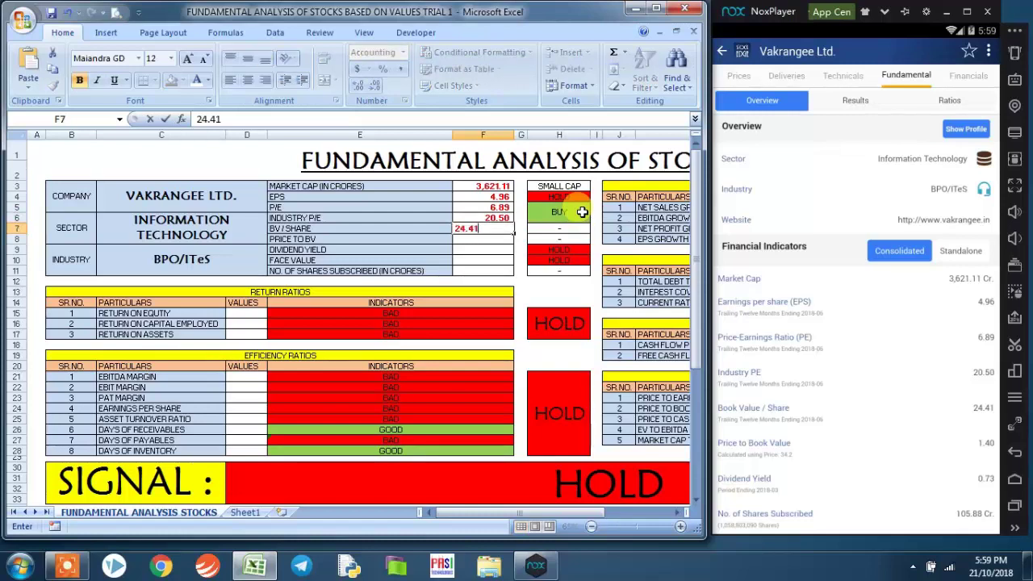
{"action": "key", "text": "Return"}
{"action": "type", "text": "1.40"}
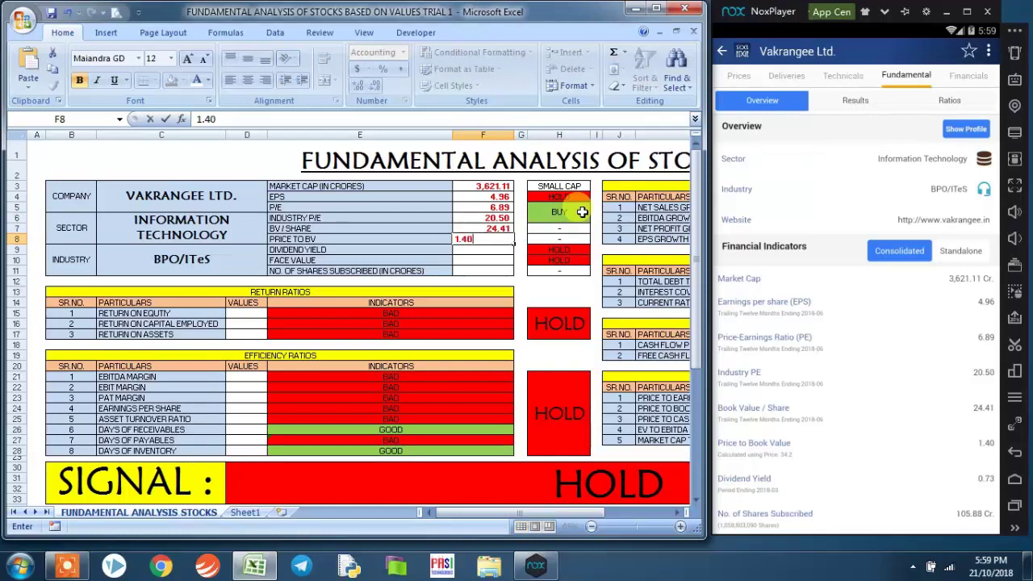
{"action": "key", "text": "Return"}
{"action": "type", "text": "0.73"}
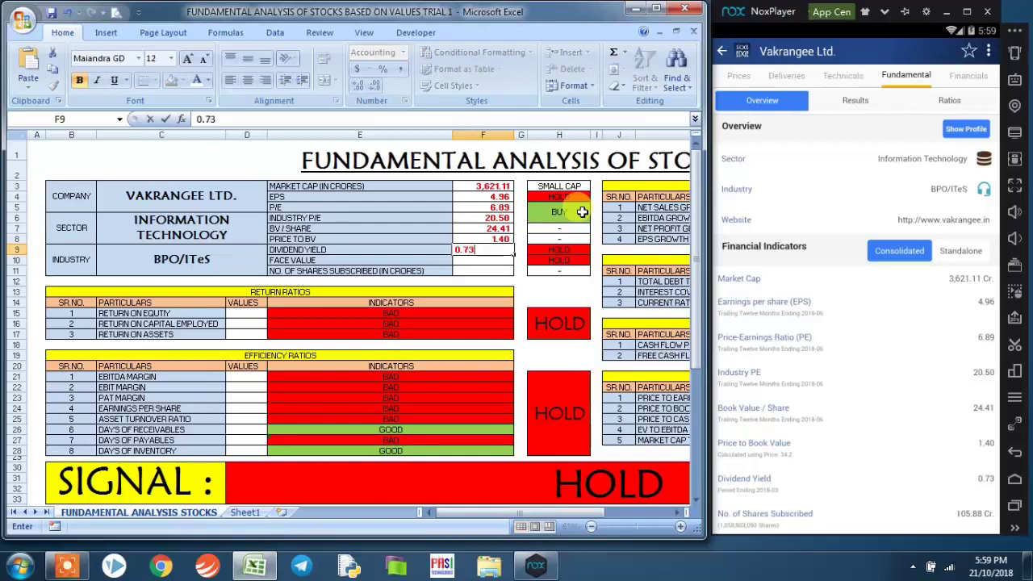
{"action": "key", "text": "Return"}
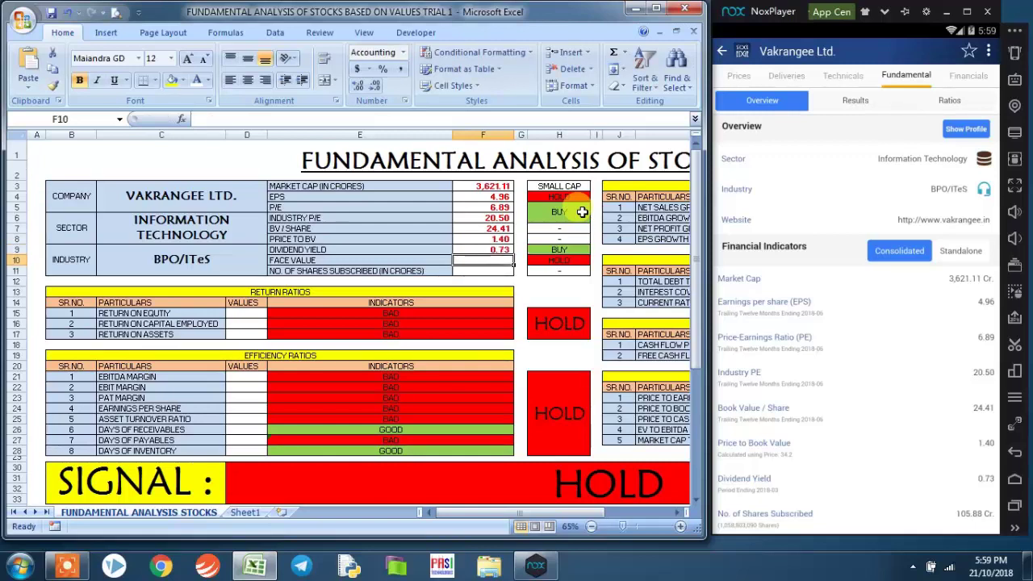
In the Excel sheet, enter 1 for face value and 105.88 for number of shares subscribed in crores.
{"action": "left_click_drag", "start_coordinate": [869, 444], "coordinate": [872, 338]}
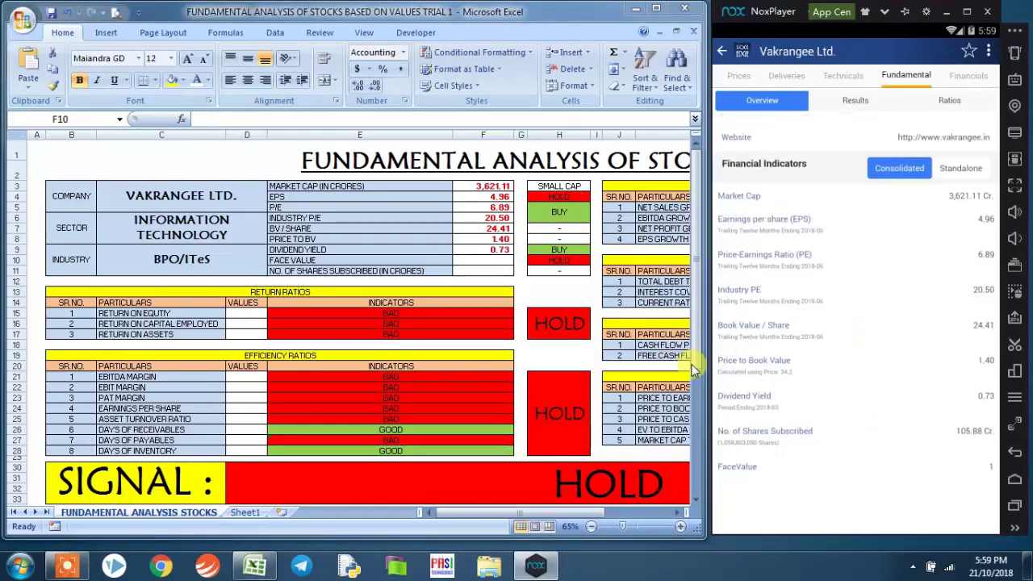
{"action": "left_click", "coordinate": [493, 260]}
{"action": "type", "text": "1"}
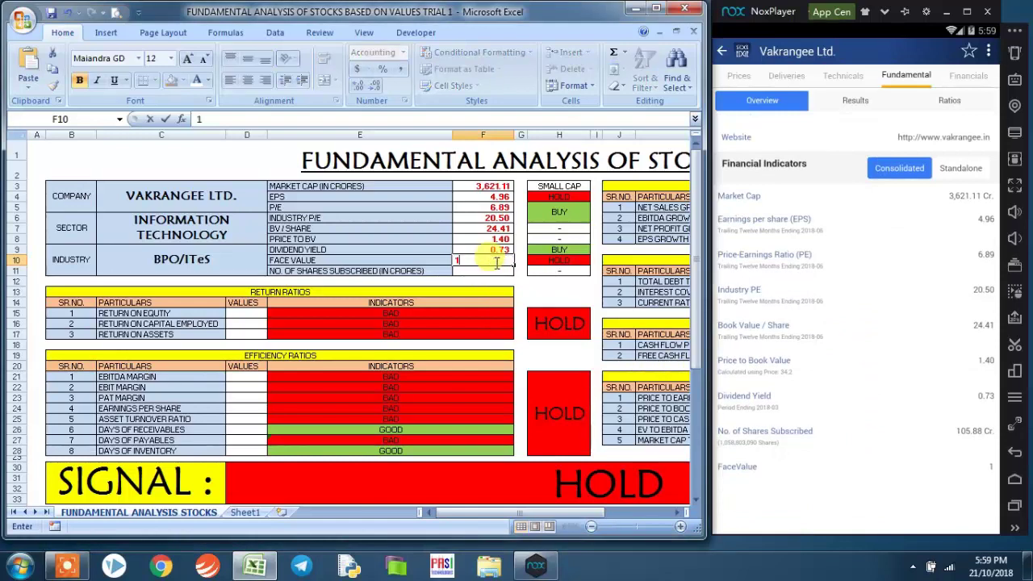
{"action": "key", "text": "Return"}
{"action": "type", "text": "105.88"}
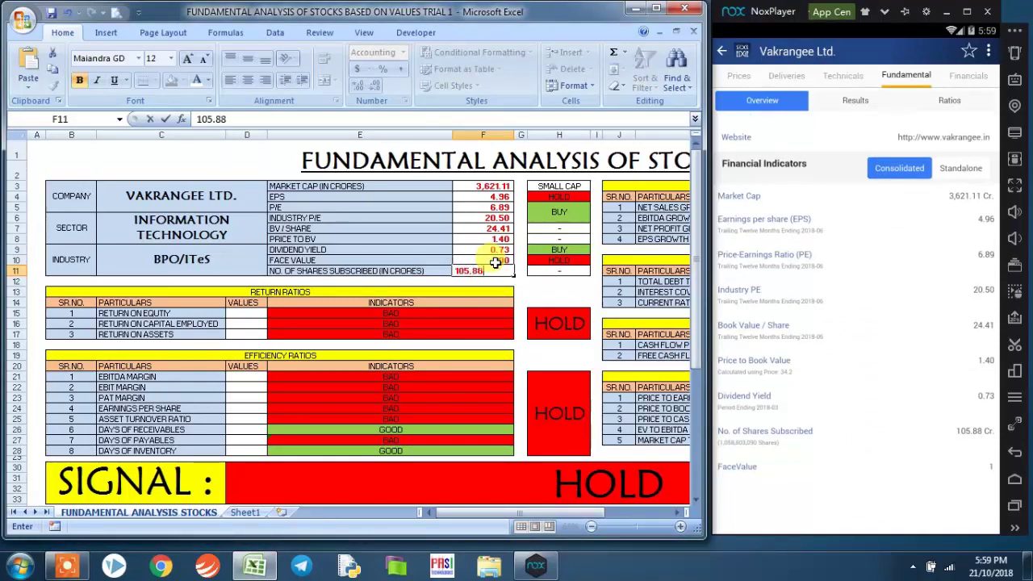
{"action": "key", "text": "Return"}
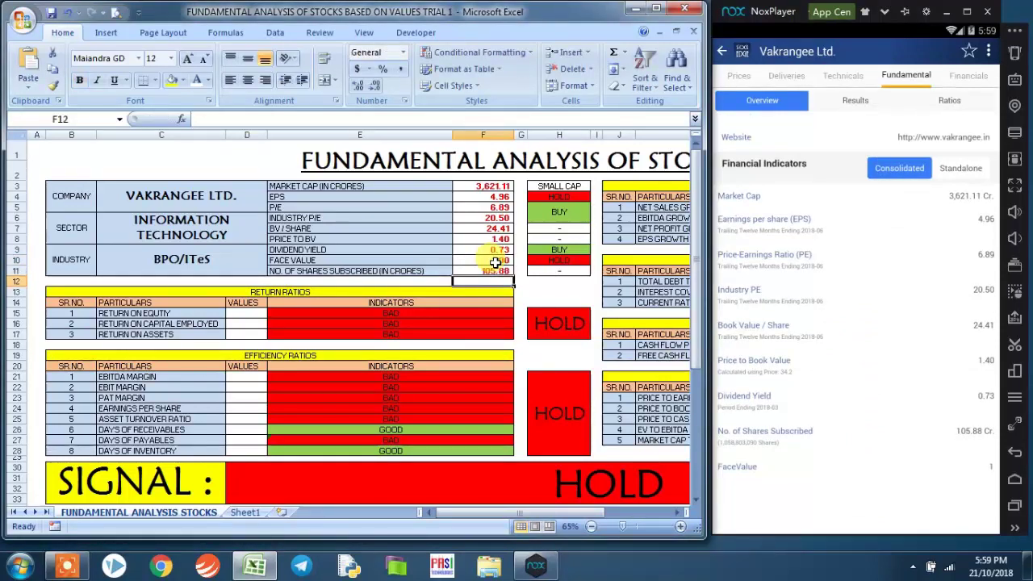
Switch to StockEdge and display the Return Ratios for Vakrangee Ltd.
{"action": "left_click_drag", "start_coordinate": [272, 294], "coordinate": [266, 334]}
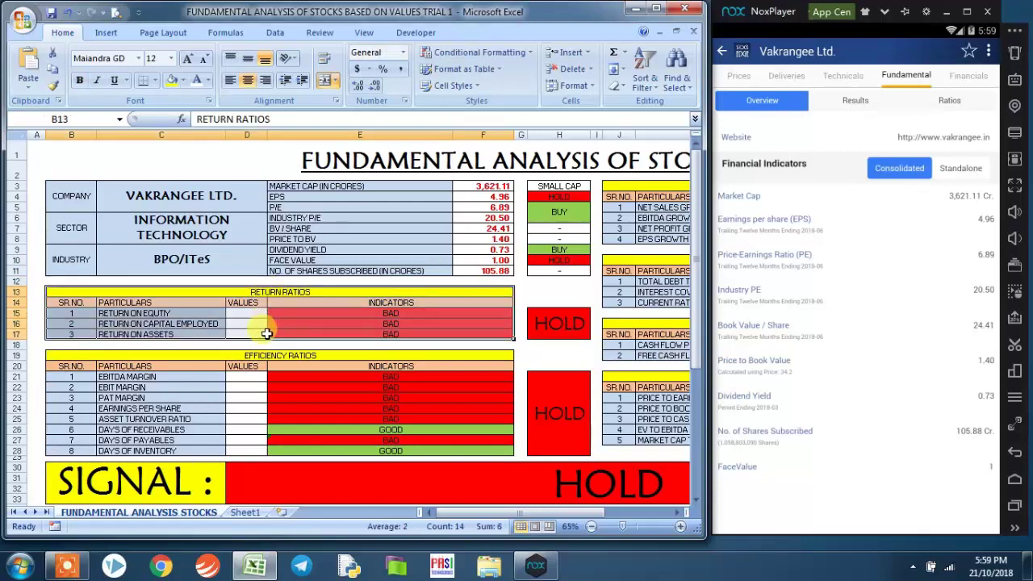
{"action": "left_click", "coordinate": [978, 106]}
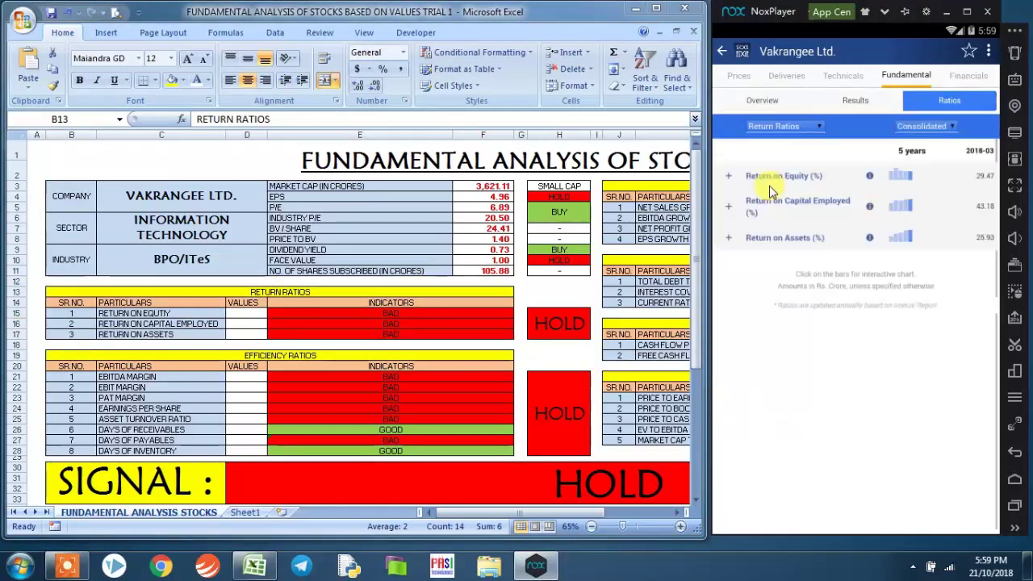
{"action": "left_click", "coordinate": [804, 128]}
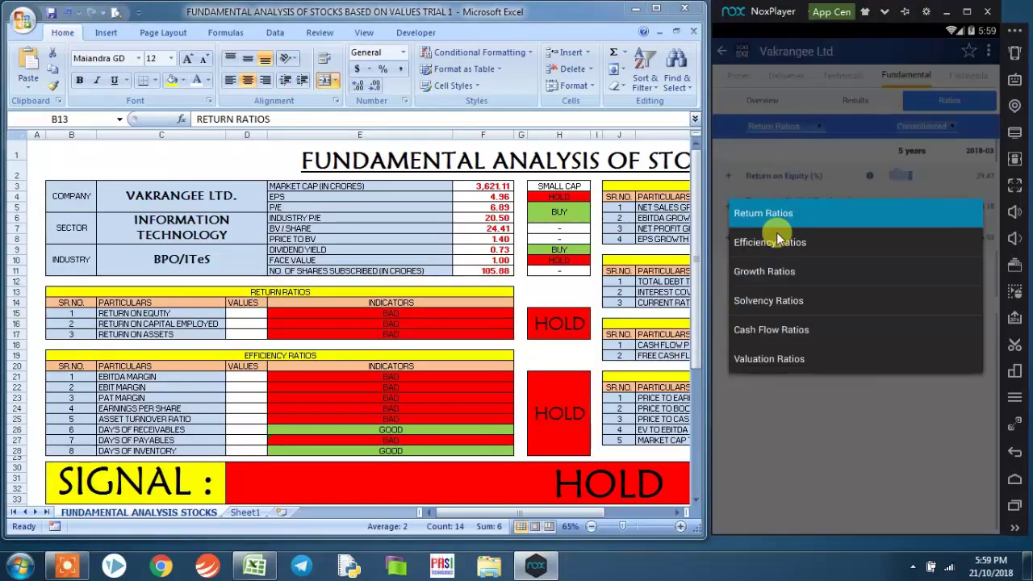
{"action": "left_click", "coordinate": [776, 221]}
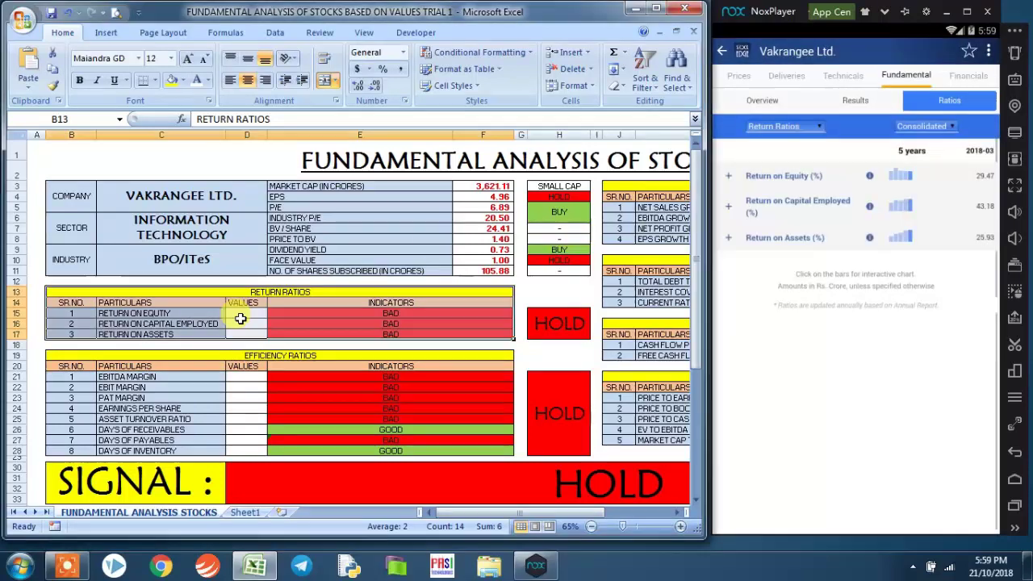
In the Excel sheet, enter 29.47% for return on equity, 43.18% for return on capital employed and 25.93% for return on assets.
{"action": "left_click", "coordinate": [243, 313]}
{"action": "type", "text": "29.47"}
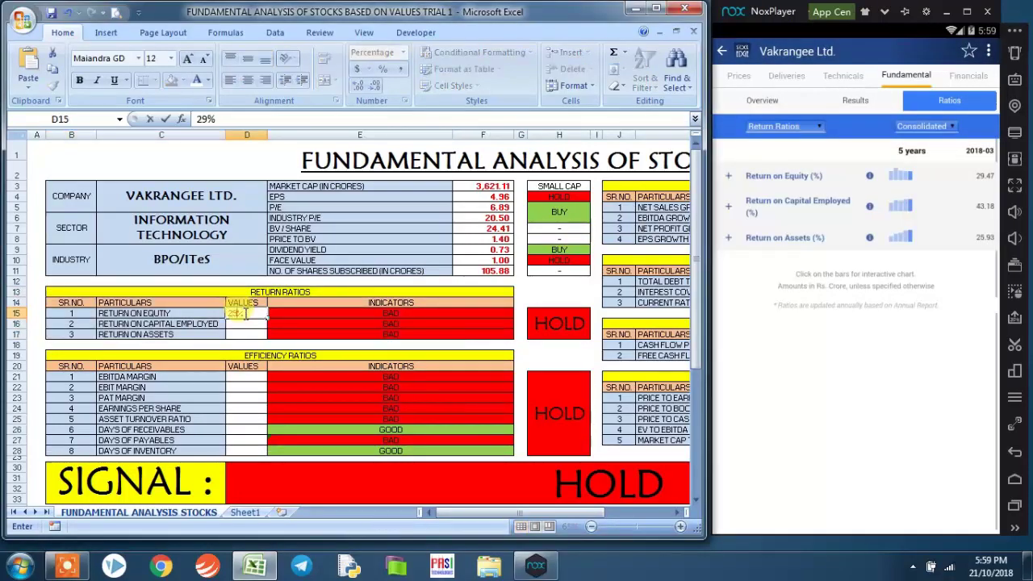
{"action": "key", "text": "Return"}
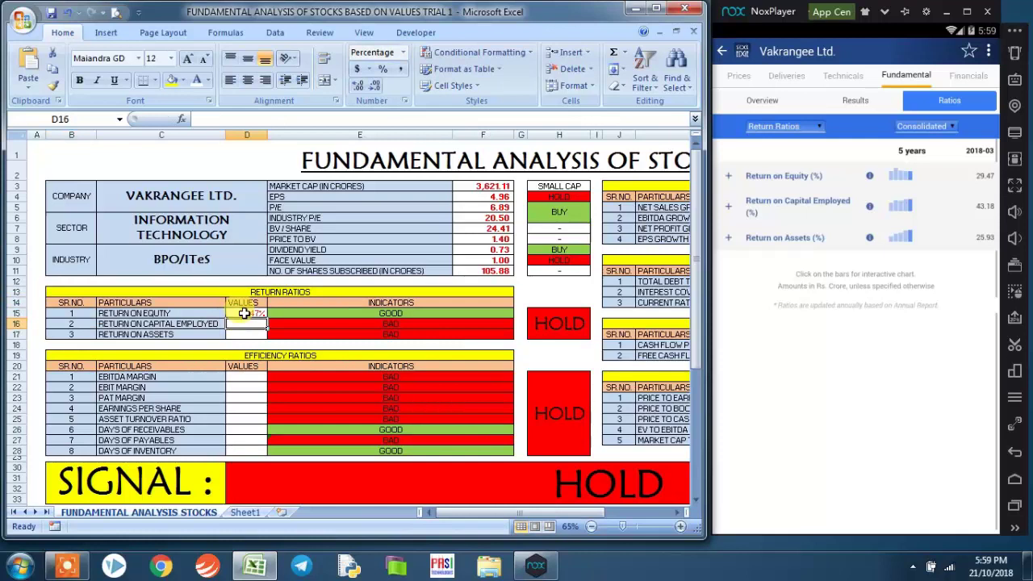
{"action": "type", "text": "43.18"}
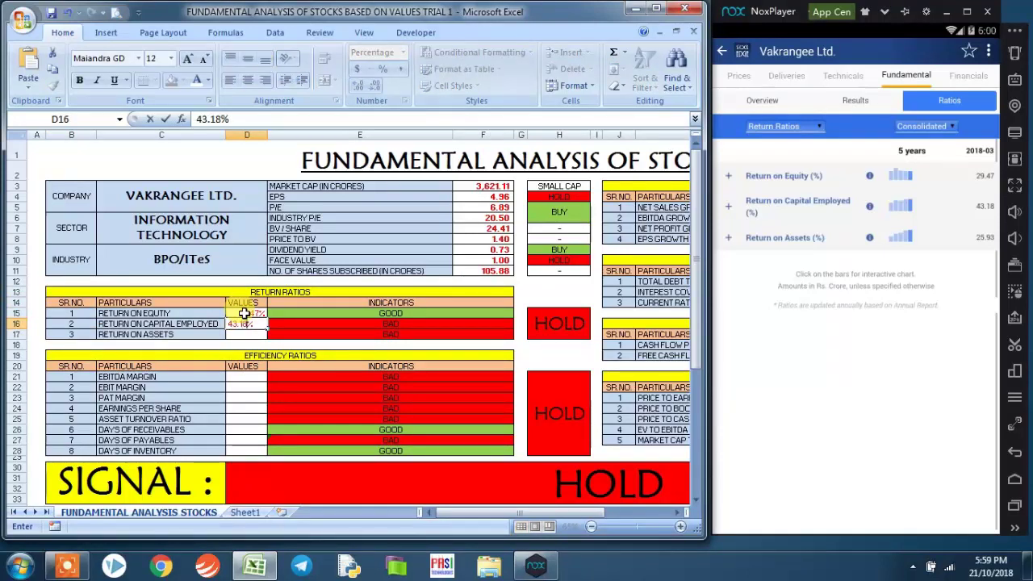
{"action": "key", "text": "Return"}
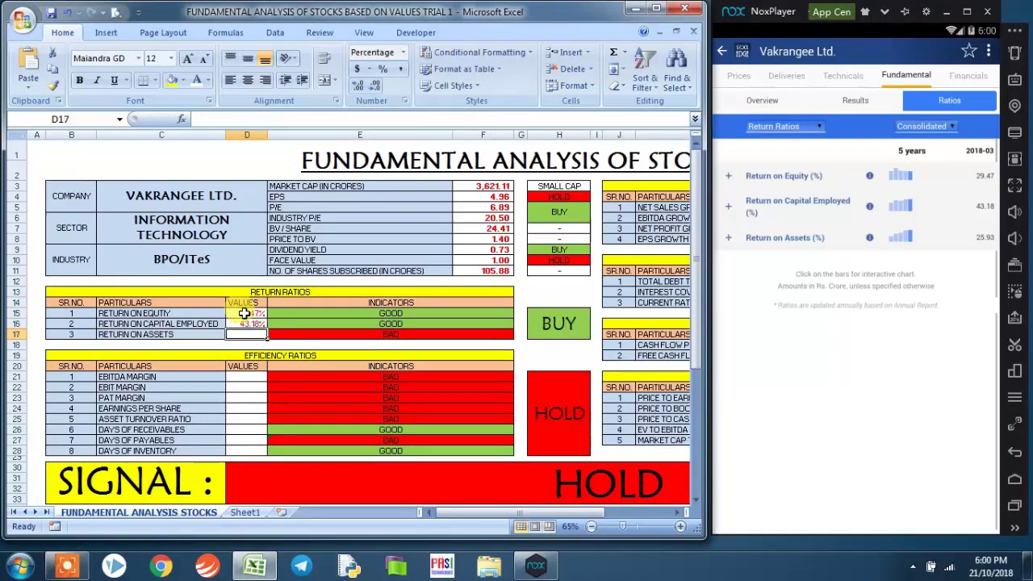
{"action": "type", "text": "25.93"}
{"action": "key", "text": "Return"}
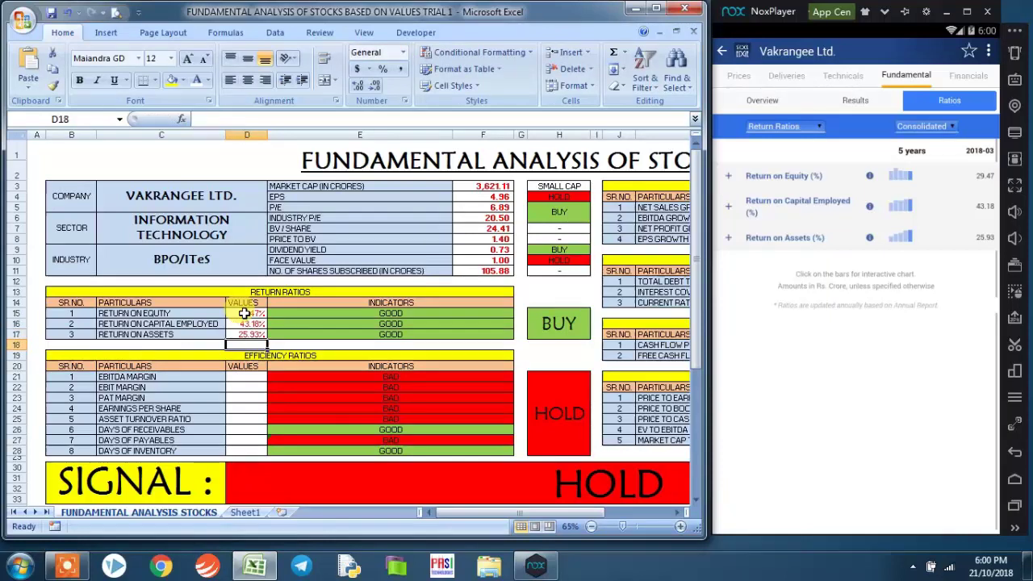
{"action": "left_click_drag", "start_coordinate": [308, 295], "coordinate": [281, 337]}
{"action": "left_click", "coordinate": [560, 331]}
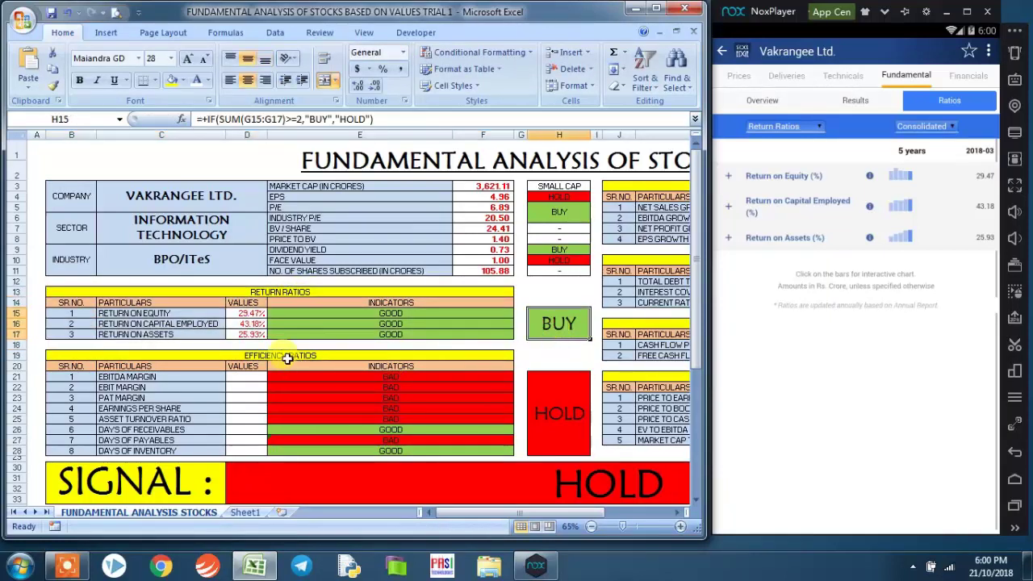
Switch to StockEdge and change the displayed ratios to Efficiency Ratios.
{"action": "left_click", "coordinate": [287, 355]}
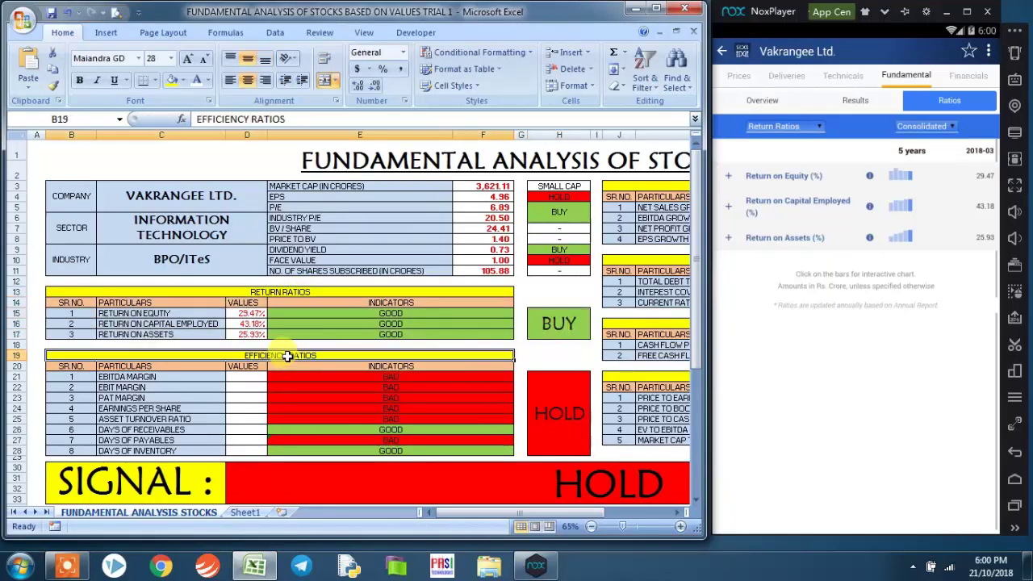
{"action": "left_click", "coordinate": [790, 128]}
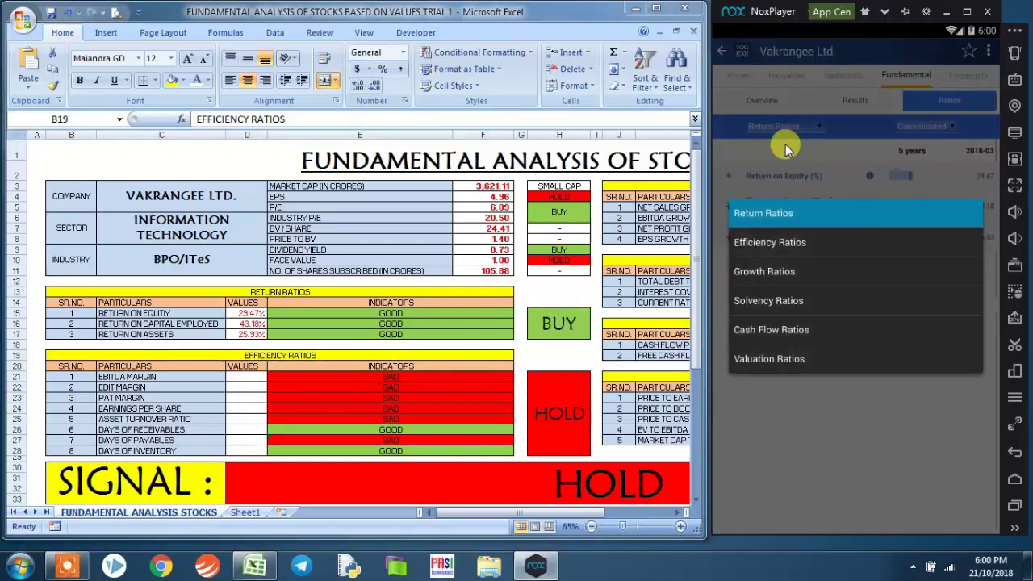
{"action": "left_click", "coordinate": [734, 242]}
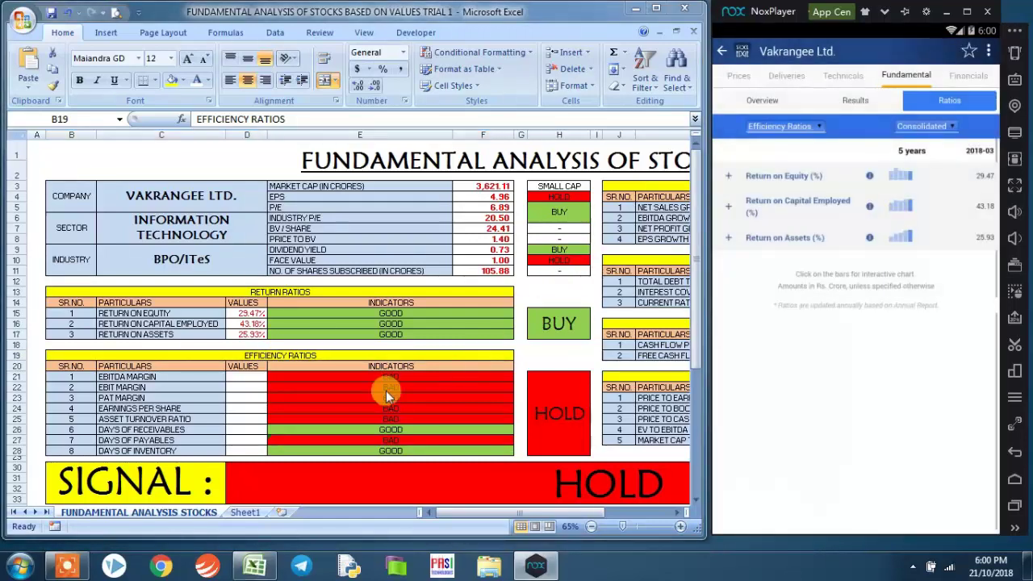
In the Excel sheet, enter EBITDA margin 15.97%, EBIT margin 15.91% and PAT margin 10.47%.
{"action": "left_click", "coordinate": [250, 377]}
{"action": "type", "text": "15.97"}
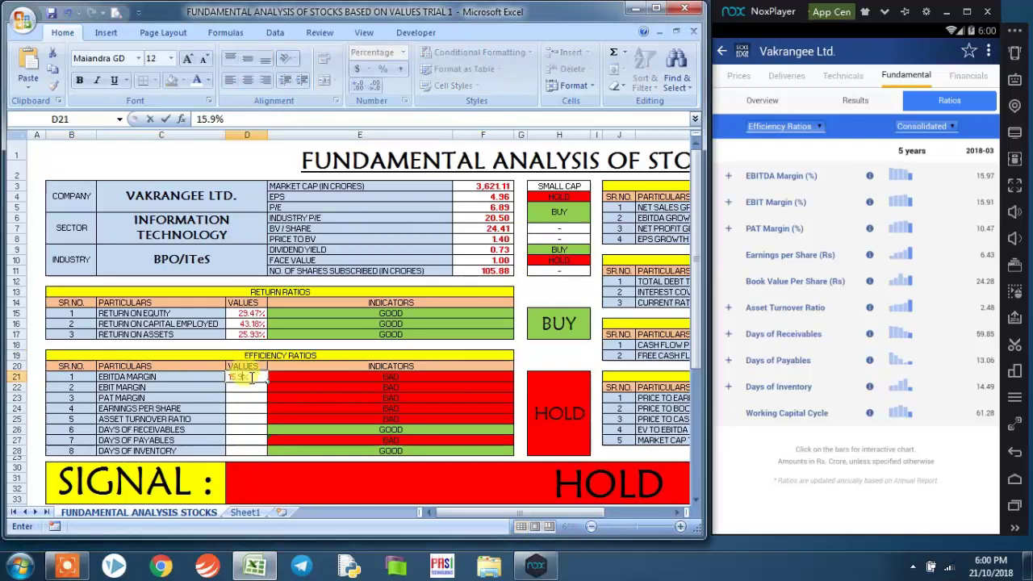
{"action": "key", "text": "Return"}
{"action": "type", "text": "15.91"}
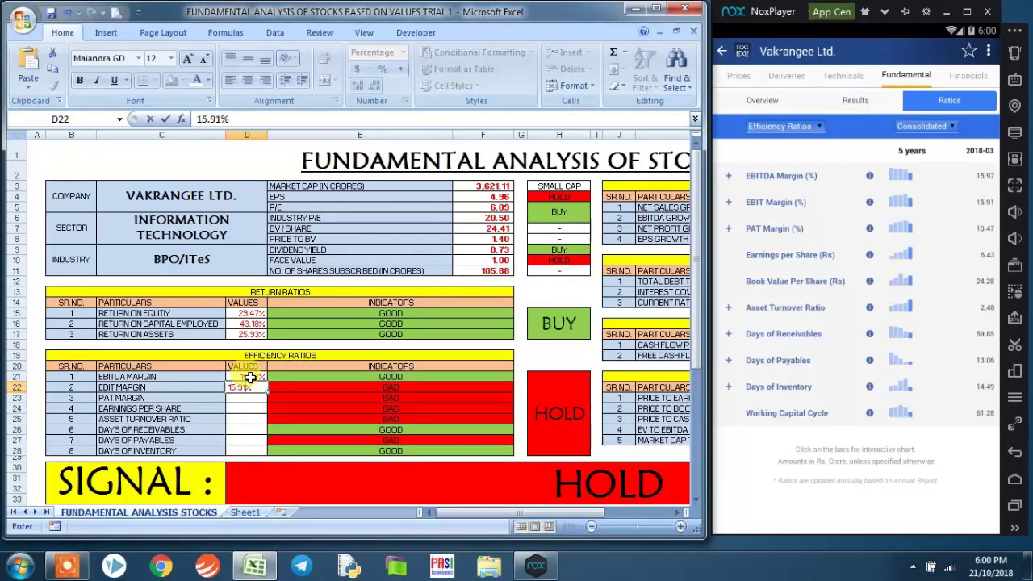
{"action": "key", "text": "Return"}
{"action": "type", "text": "10."}
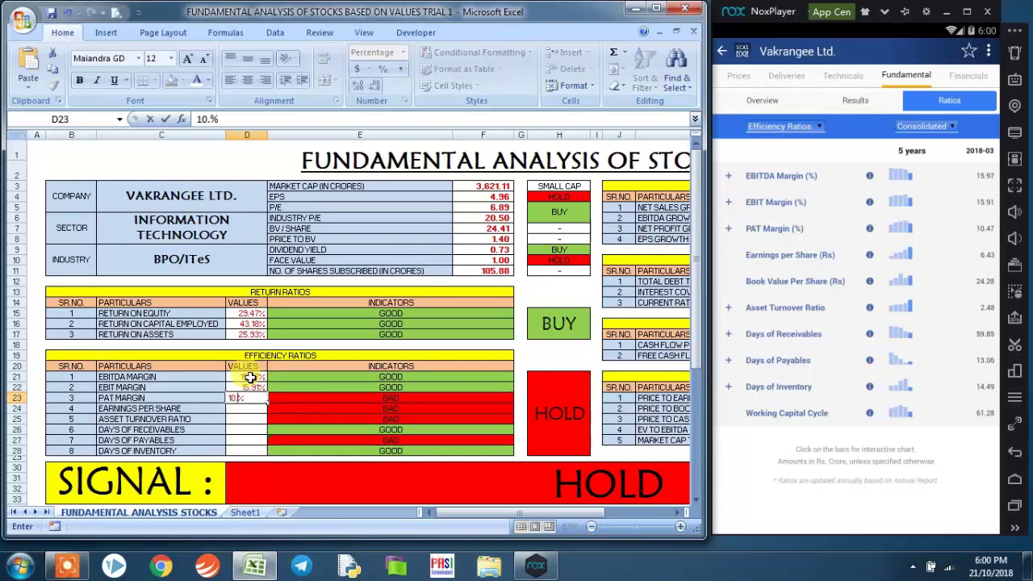
{"action": "type", "text": "47"}
{"action": "key", "text": "Return"}
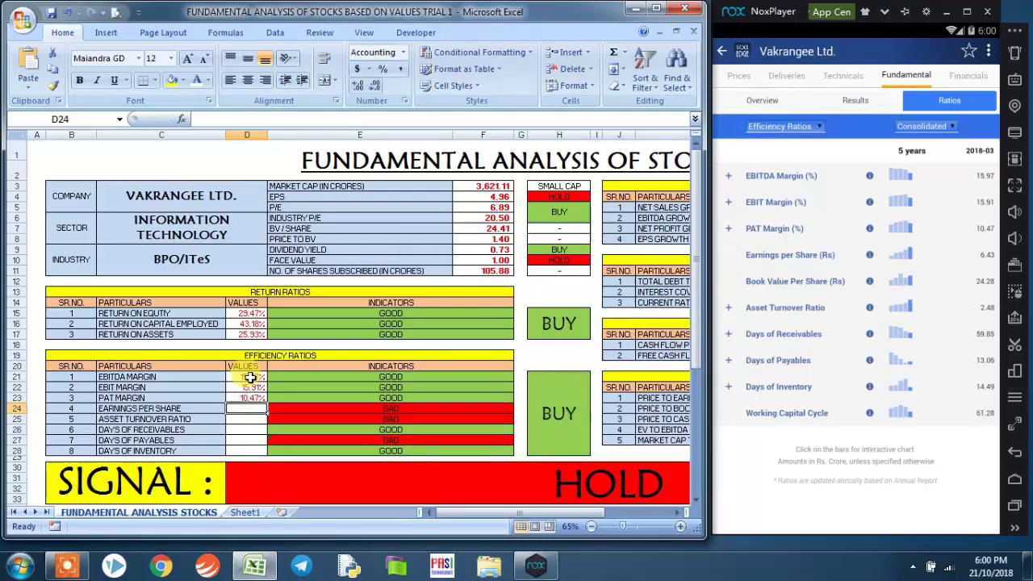
Enter 6.43 for earnings per share and 2.48 for asset turnover ratio in the efficiency ratios.
{"action": "type", "text": "6.43"}
{"action": "key", "text": "Return"}
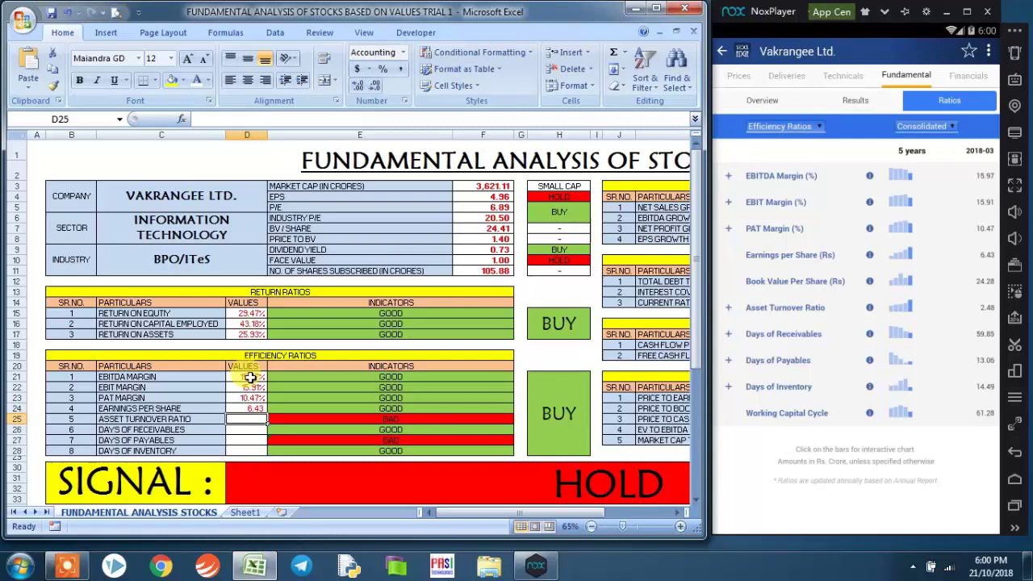
{"action": "type", "text": "2"}
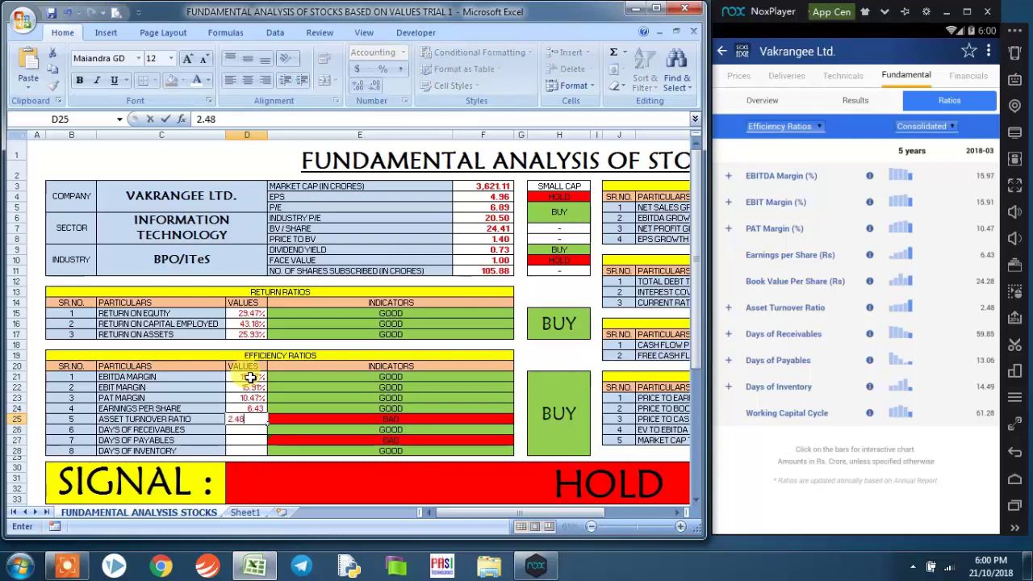
{"action": "type", "text": ".48"}
{"action": "key", "text": "Return"}
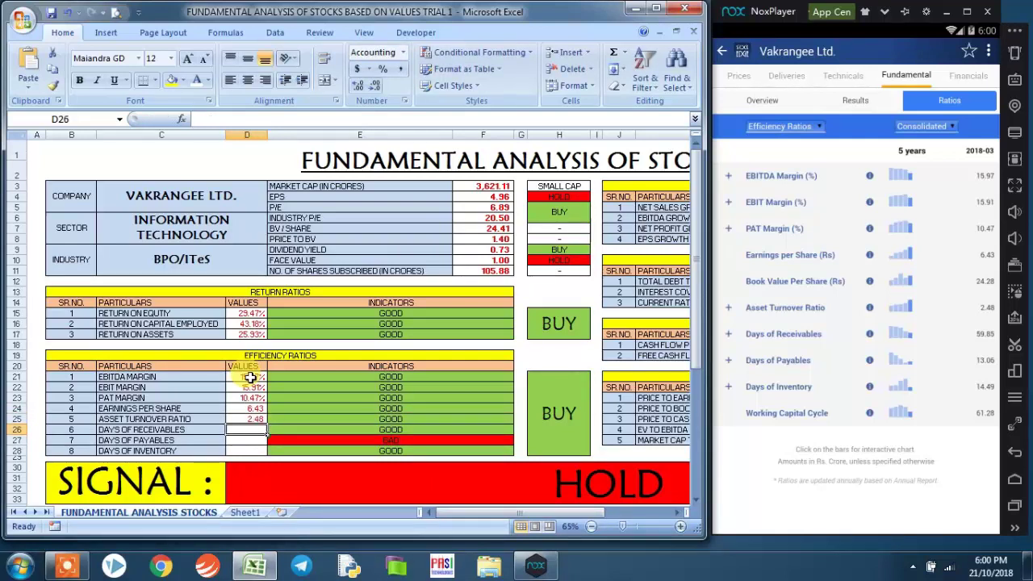
Enter 59.85 for days of receivables, 13.06 for days of payables and 14.49 for days of inventory, and check the efficiency signal.
{"action": "type", "text": "59.85"}
{"action": "key", "text": "Return"}
{"action": "type", "text": "13."}
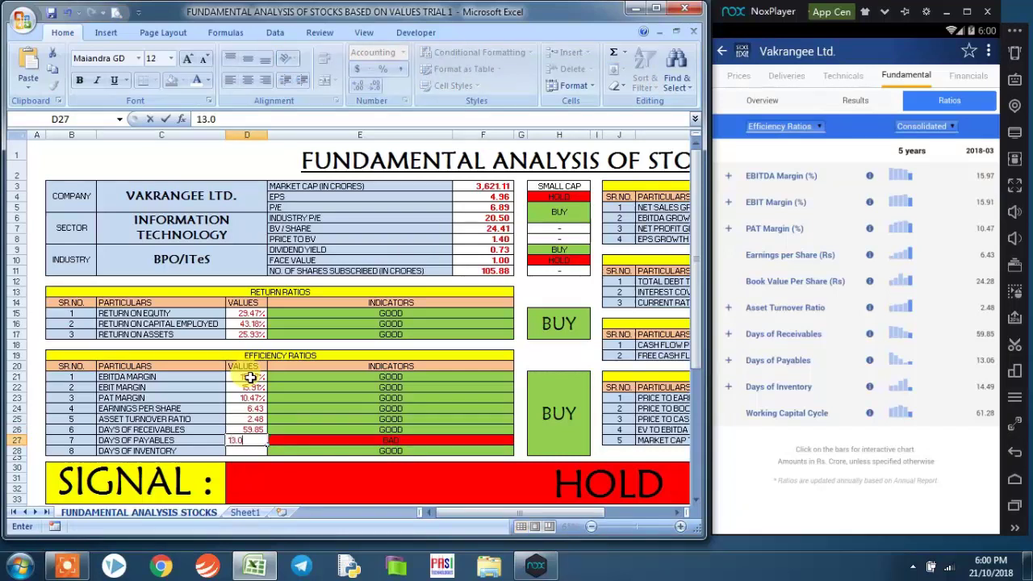
{"action": "type", "text": "6"}
{"action": "key", "text": "Return"}
{"action": "type", "text": "14"}
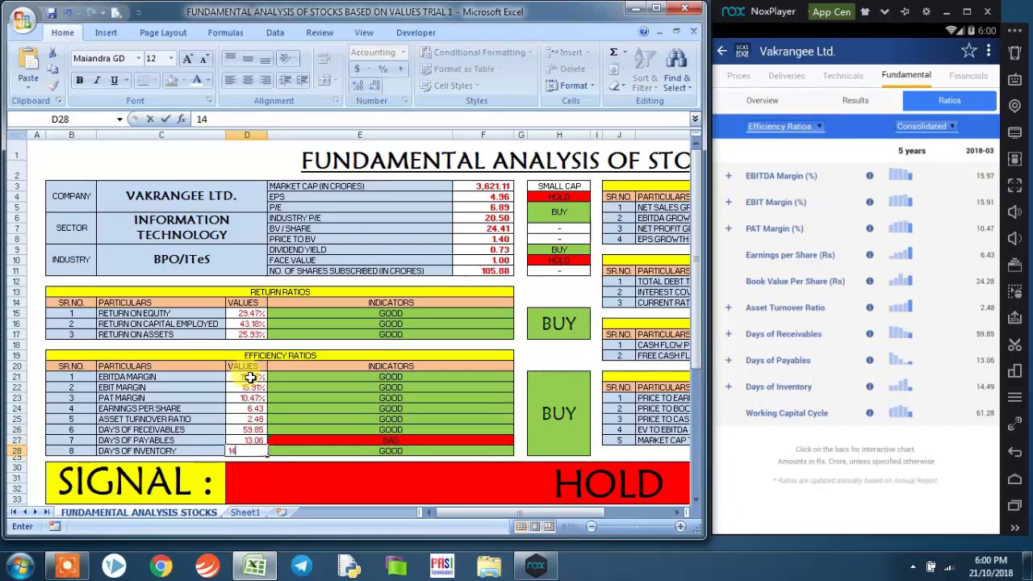
{"action": "type", "text": ".49"}
{"action": "key", "text": "Return"}
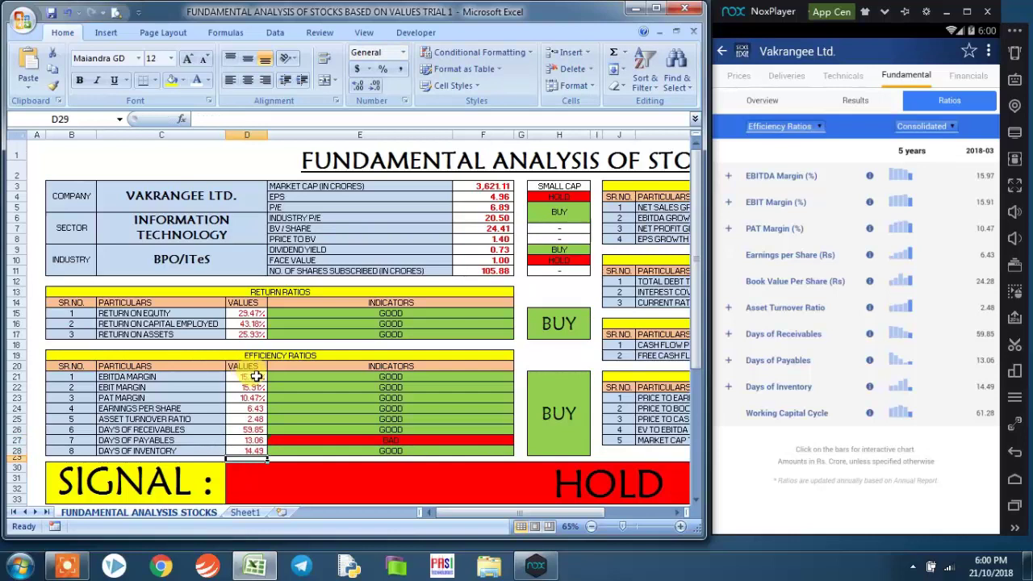
{"action": "left_click_drag", "start_coordinate": [266, 356], "coordinate": [275, 450]}
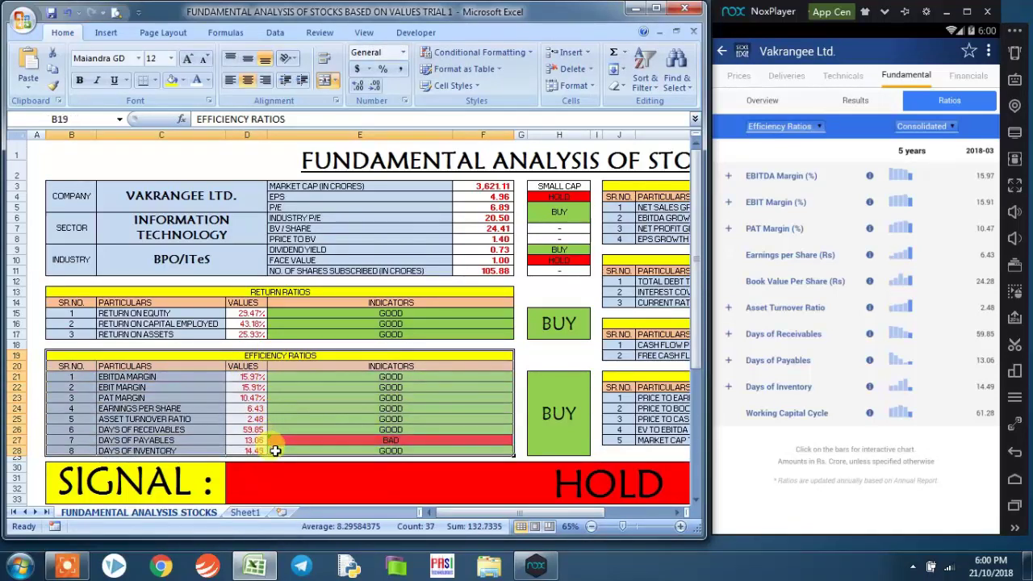
{"action": "left_click", "coordinate": [565, 419]}
Bring up the sheet's growth ratios table and switch StockEdge to display Growth Ratios.
{"action": "left_click", "coordinate": [622, 512]}
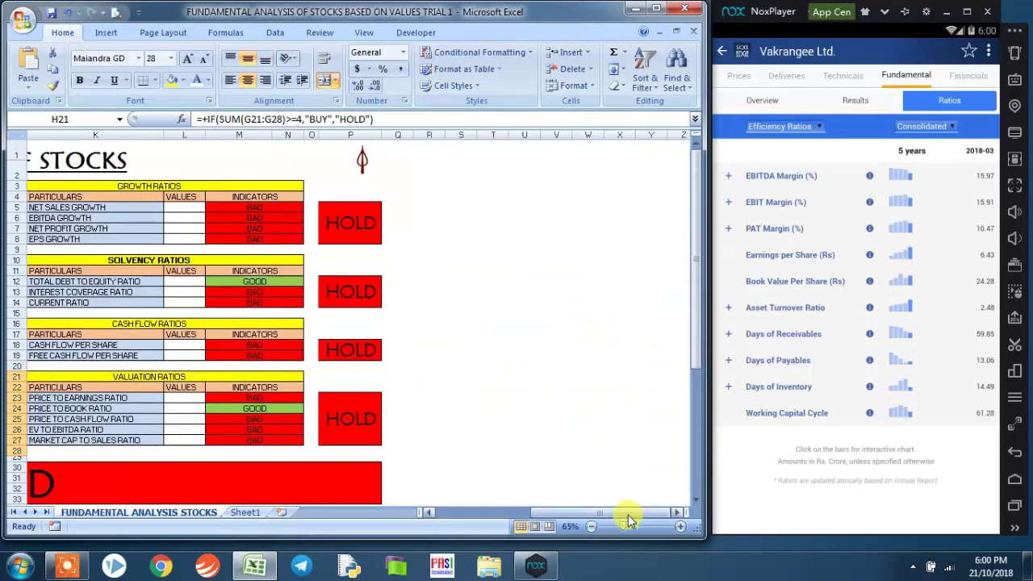
{"action": "left_click_drag", "start_coordinate": [569, 520], "coordinate": [549, 522]}
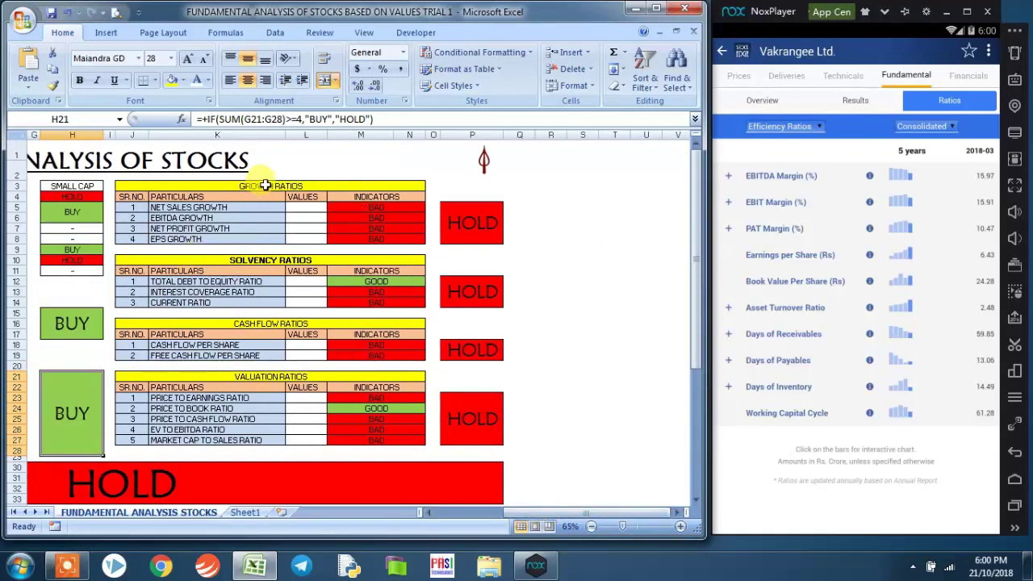
{"action": "left_click_drag", "start_coordinate": [266, 186], "coordinate": [273, 239]}
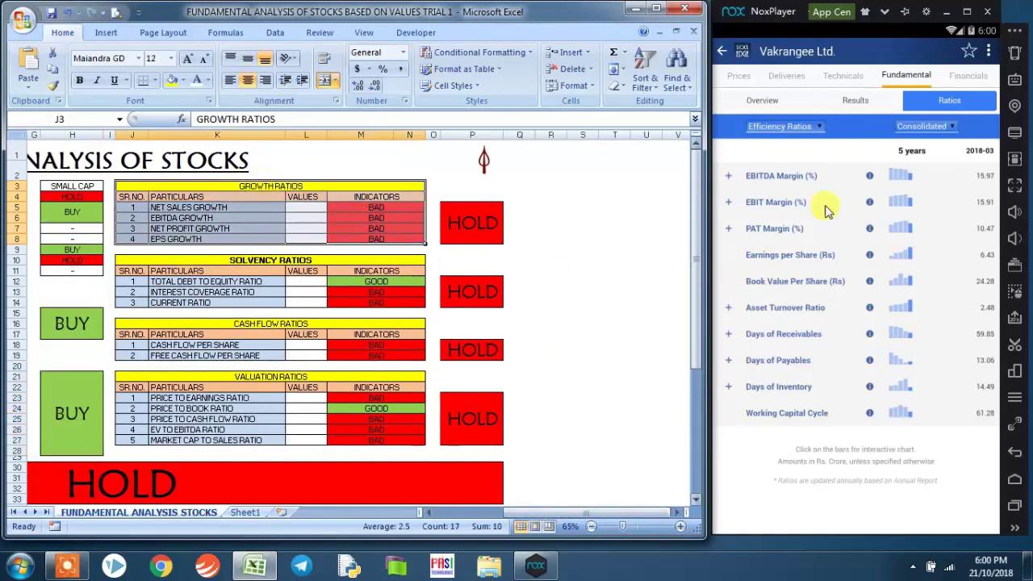
{"action": "left_click", "coordinate": [795, 127]}
{"action": "left_click", "coordinate": [764, 272]}
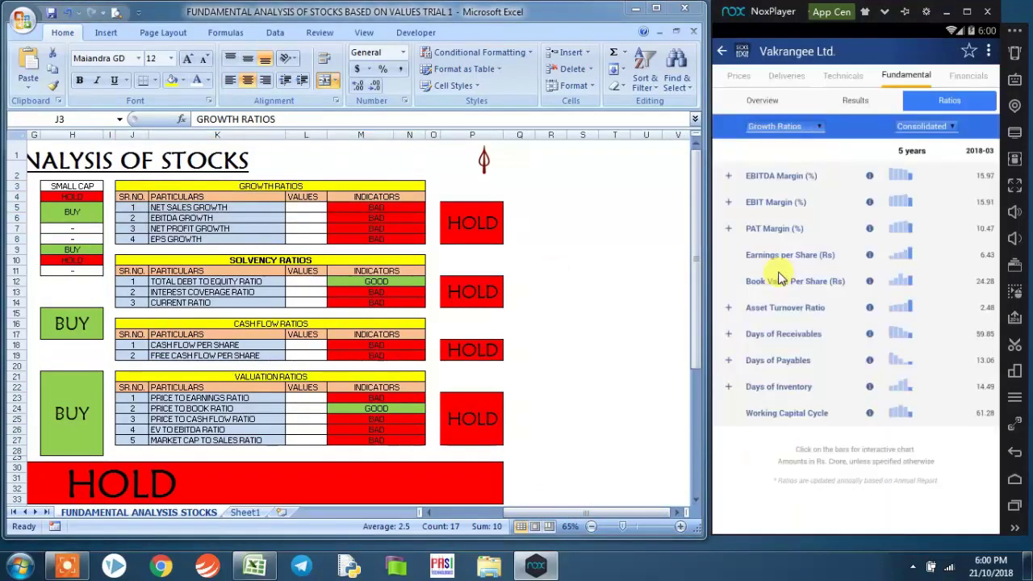
In the Excel sheet, enter 62.53% for net sales growth and 9.15% for EBITDA growth.
{"action": "left_click", "coordinate": [318, 213]}
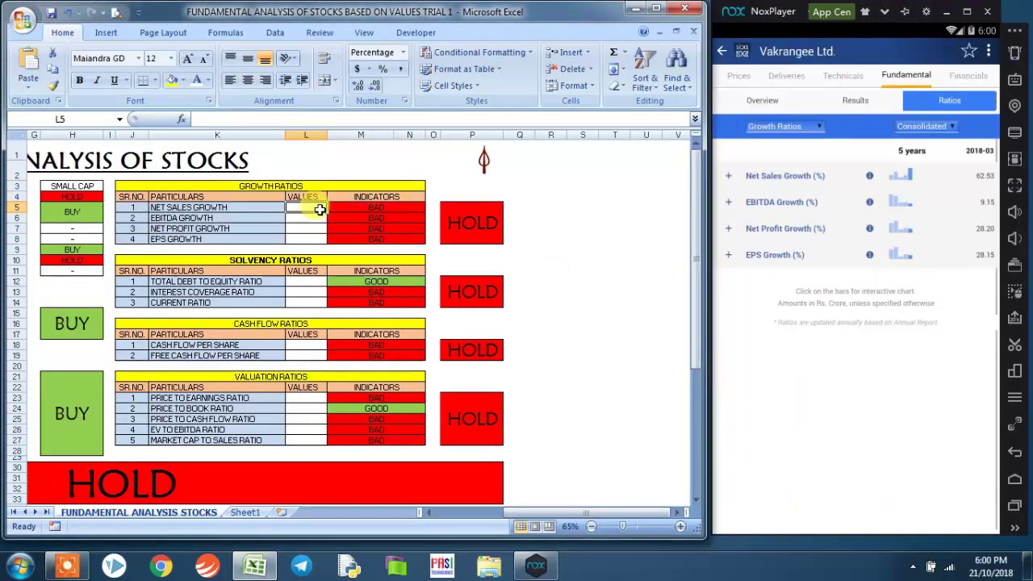
{"action": "type", "text": "6%2.53"}
{"action": "key", "text": "Return"}
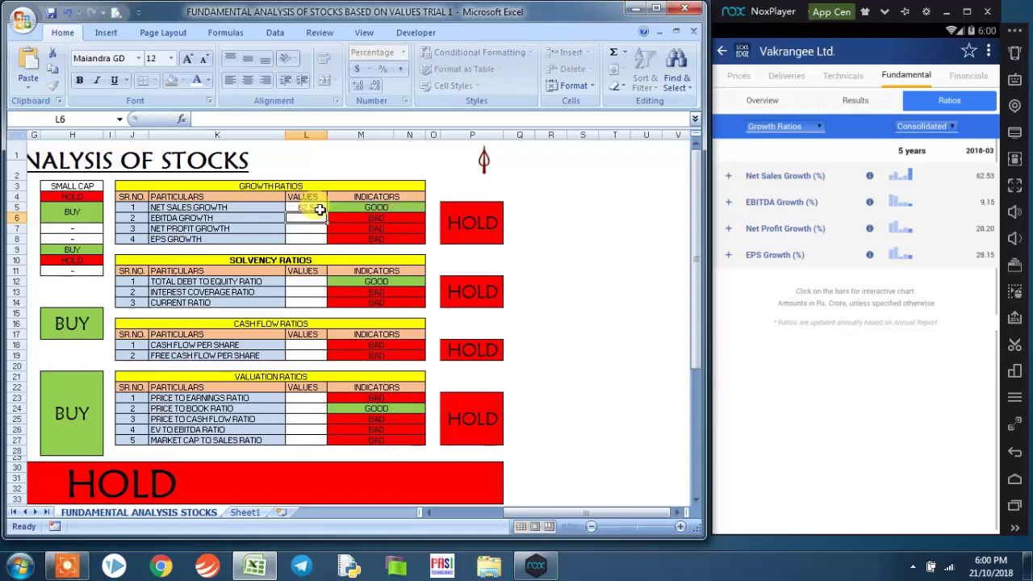
{"action": "type", "text": "9%.15"}
{"action": "key", "text": "Return"}
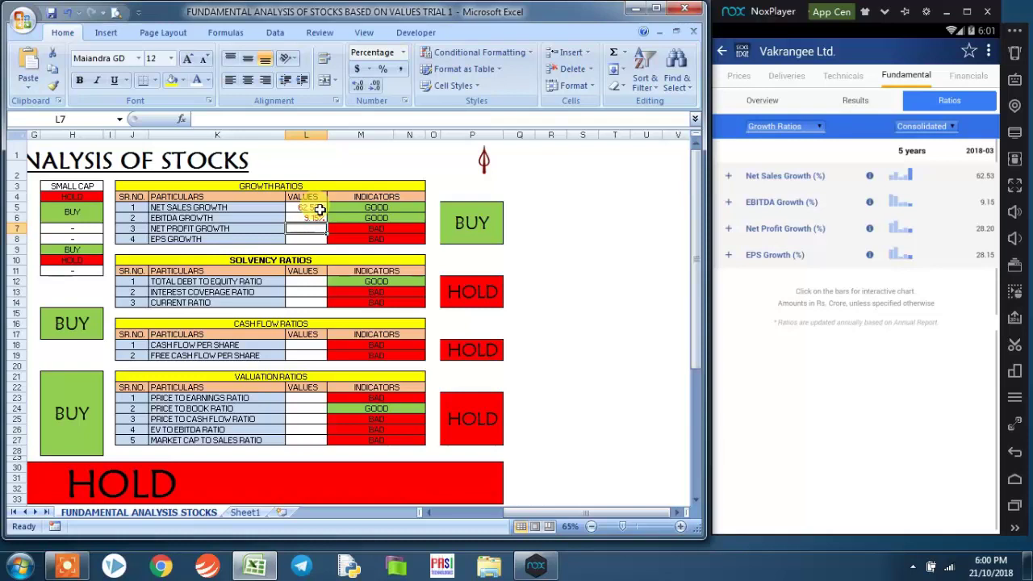
Enter 28.20% for net profit growth and 28.15% for EPS growth, and check the growth ratios signal.
{"action": "type", "text": "28.2"}
{"action": "key", "text": "Return"}
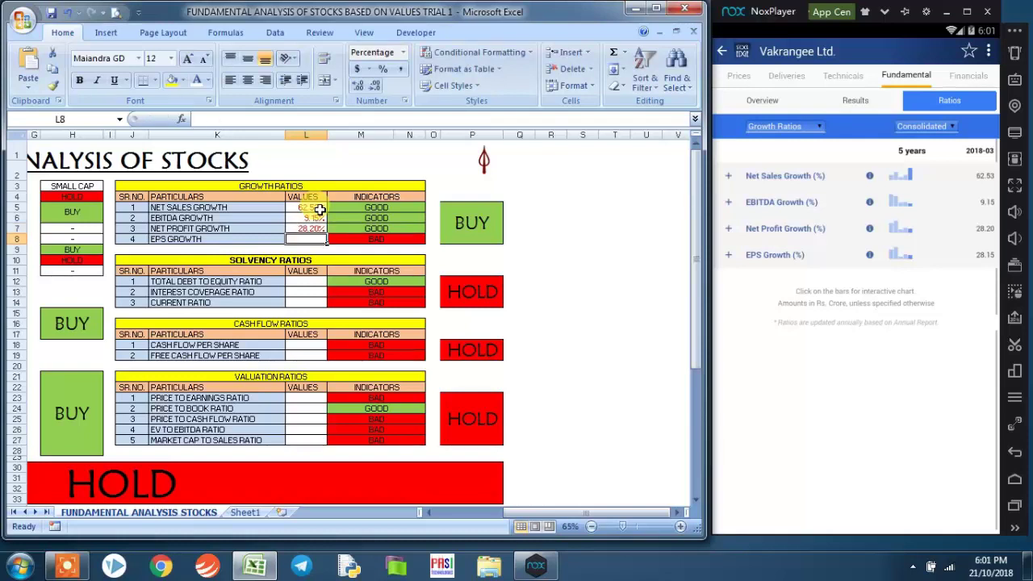
{"action": "type", "text": "28.15"}
{"action": "key", "text": "Return"}
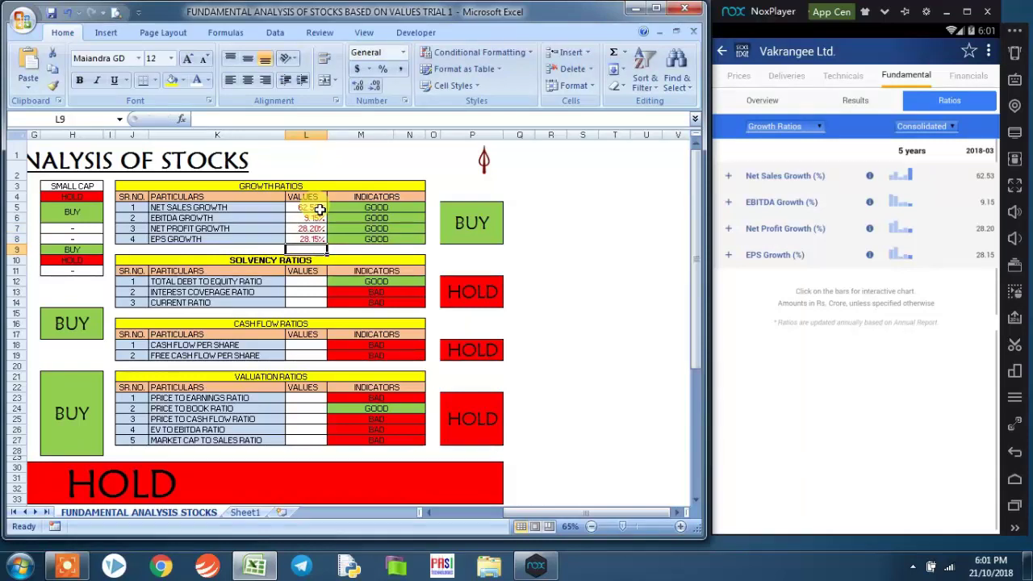
{"action": "left_click_drag", "start_coordinate": [333, 185], "coordinate": [334, 240]}
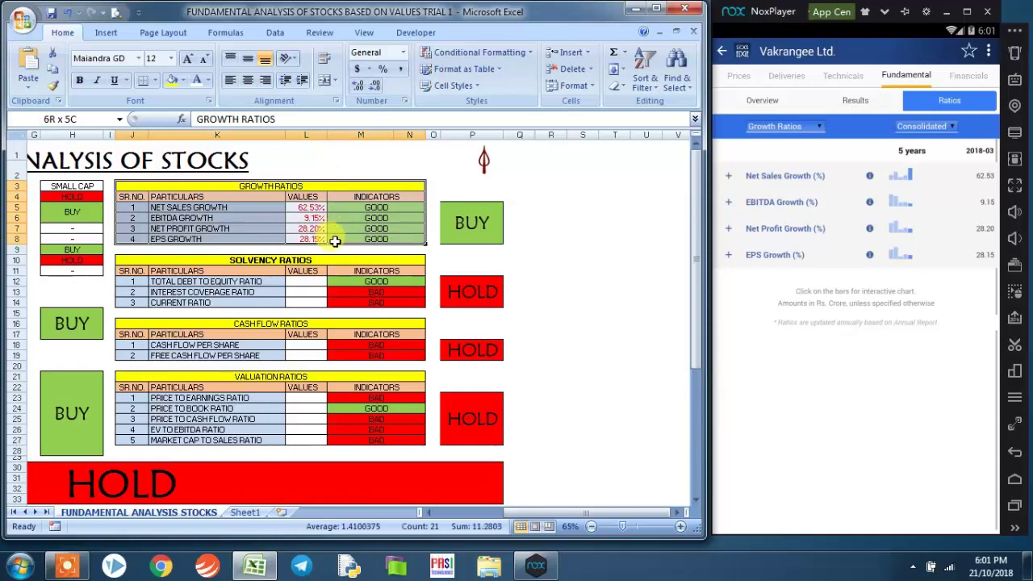
{"action": "left_click", "coordinate": [463, 221]}
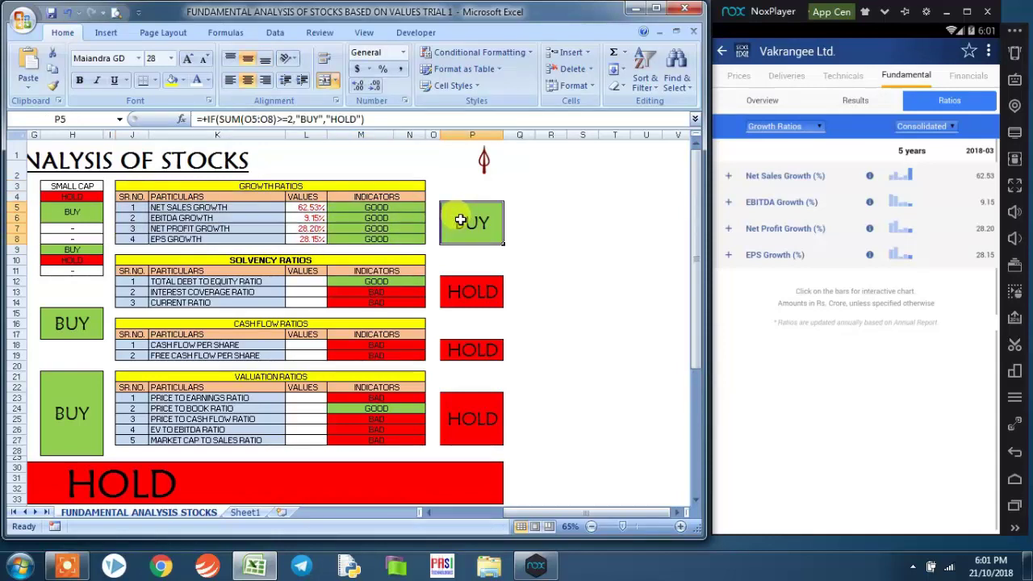
Switch StockEdge to display Solvency Ratios and expand the breakdown of Total Debt to Equity Ratio.
{"action": "left_click", "coordinate": [278, 259]}
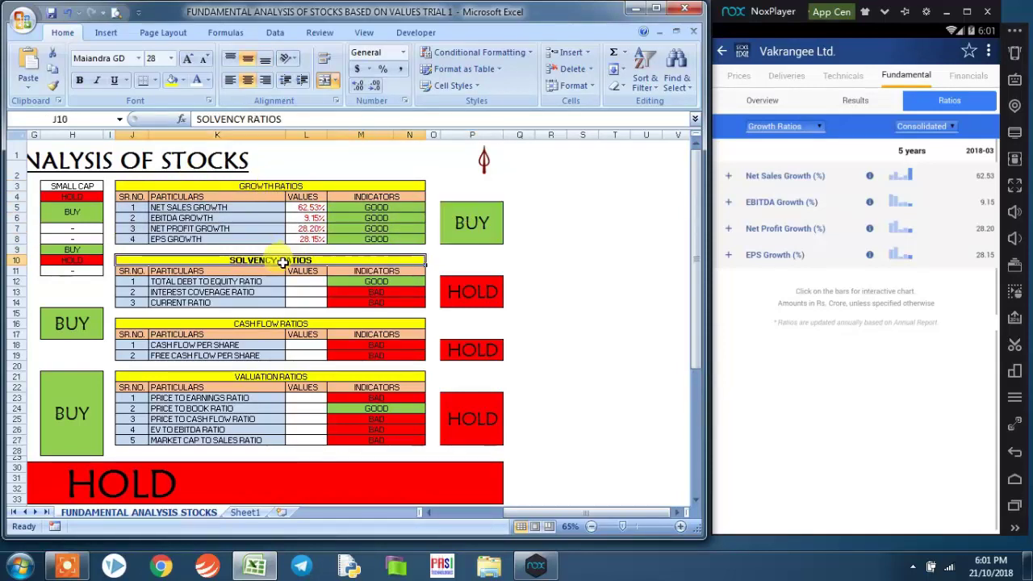
{"action": "left_click", "coordinate": [816, 128]}
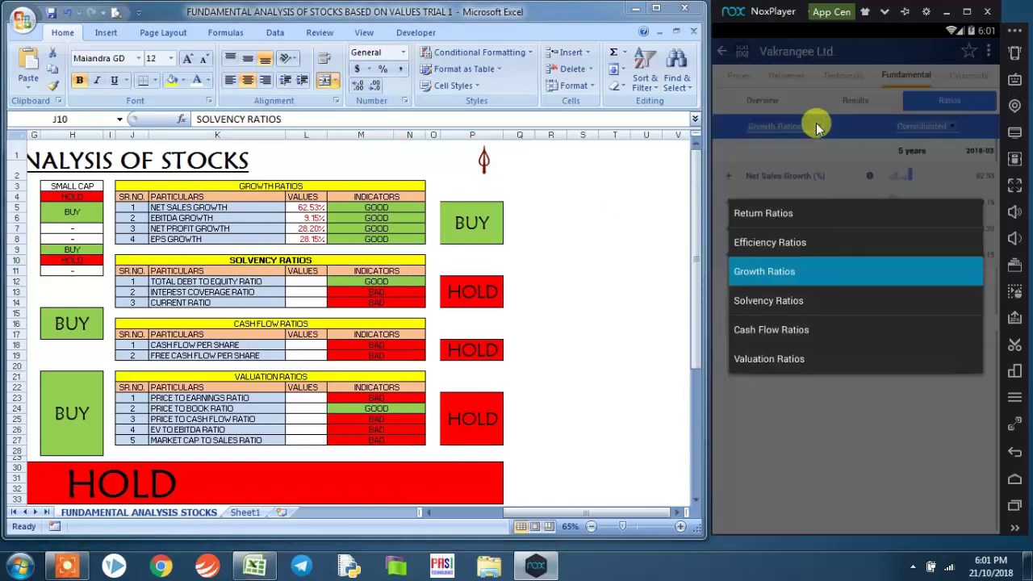
{"action": "left_click", "coordinate": [807, 300]}
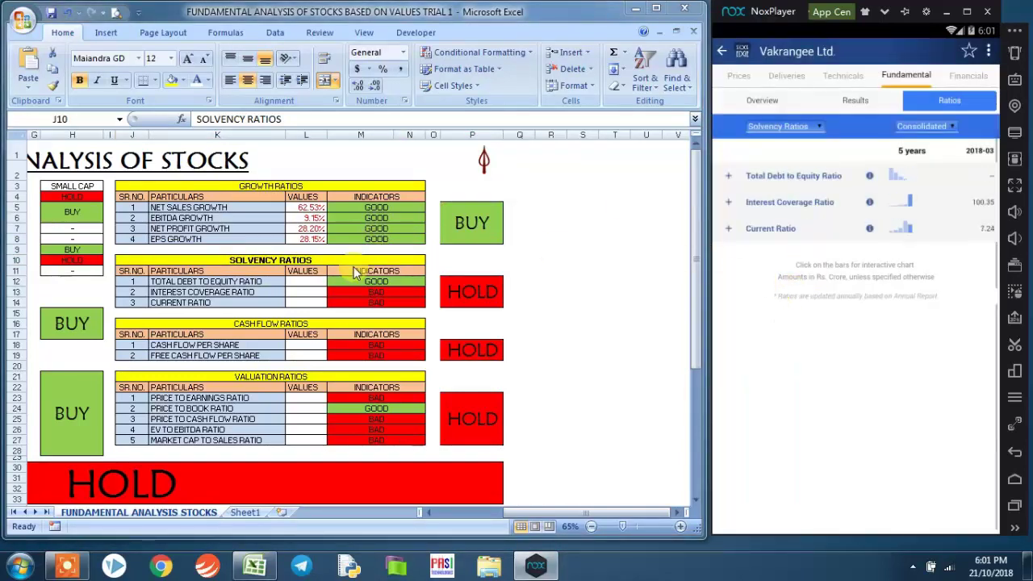
{"action": "key", "text": "ctrl+c"}
{"action": "left_click", "coordinate": [312, 282]}
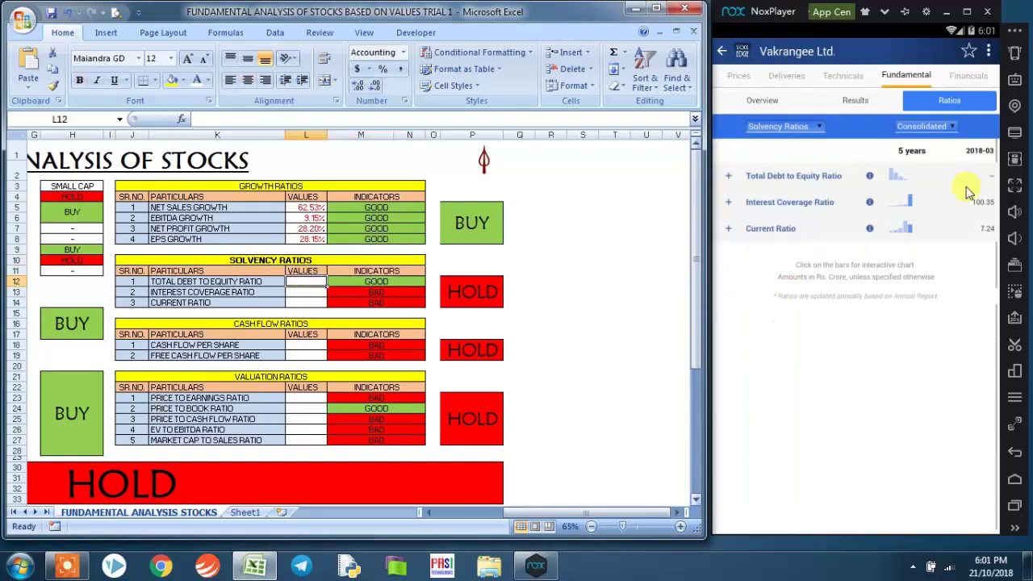
{"action": "left_click", "coordinate": [990, 177]}
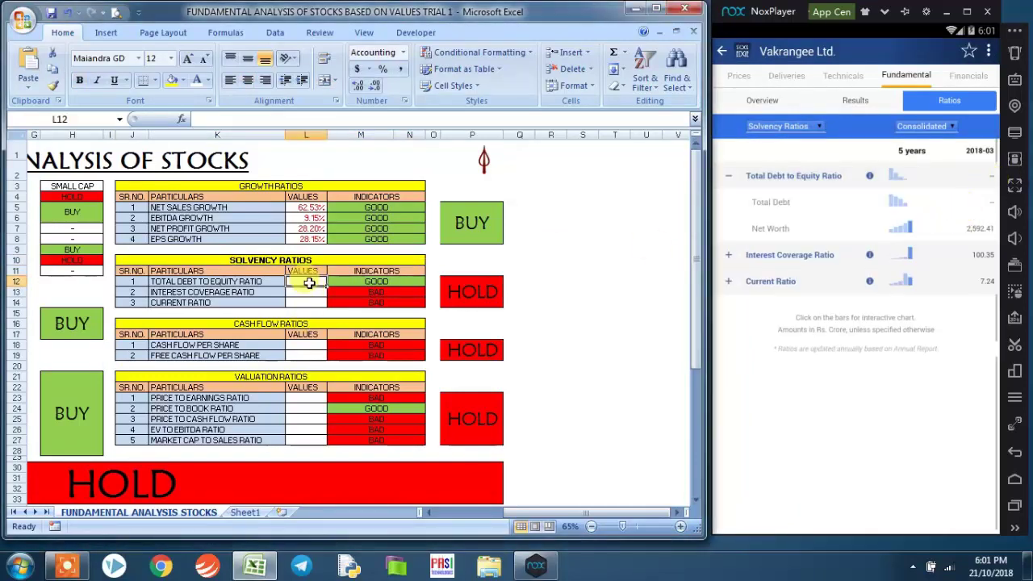
Enter a nil total debt to equity ratio and 100.35 for interest coverage in Excel, and expand the latter's breakdown in StockEdge.
{"action": "key", "text": "Return"}
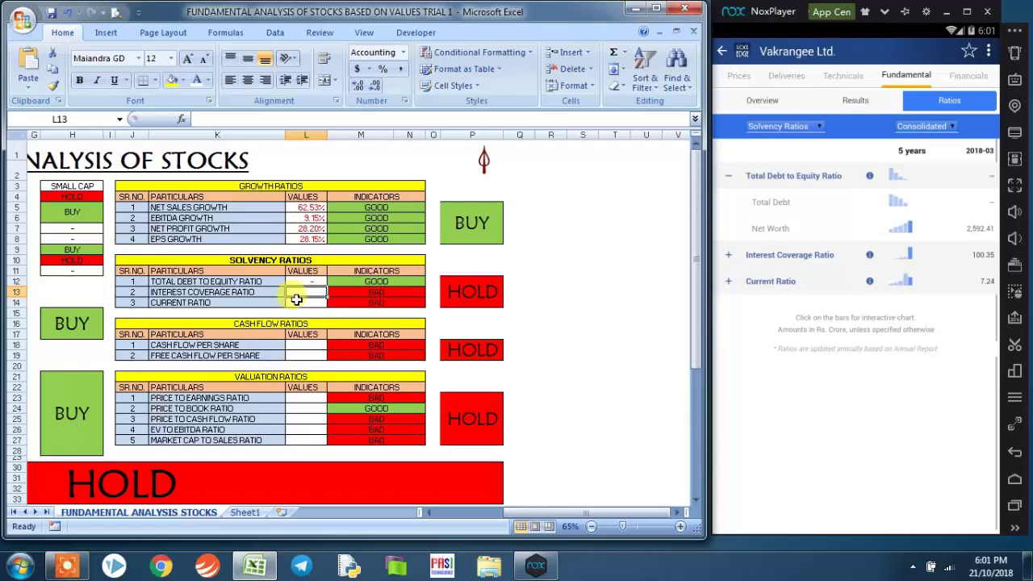
{"action": "type", "text": "100.35"}
{"action": "key", "text": "Return"}
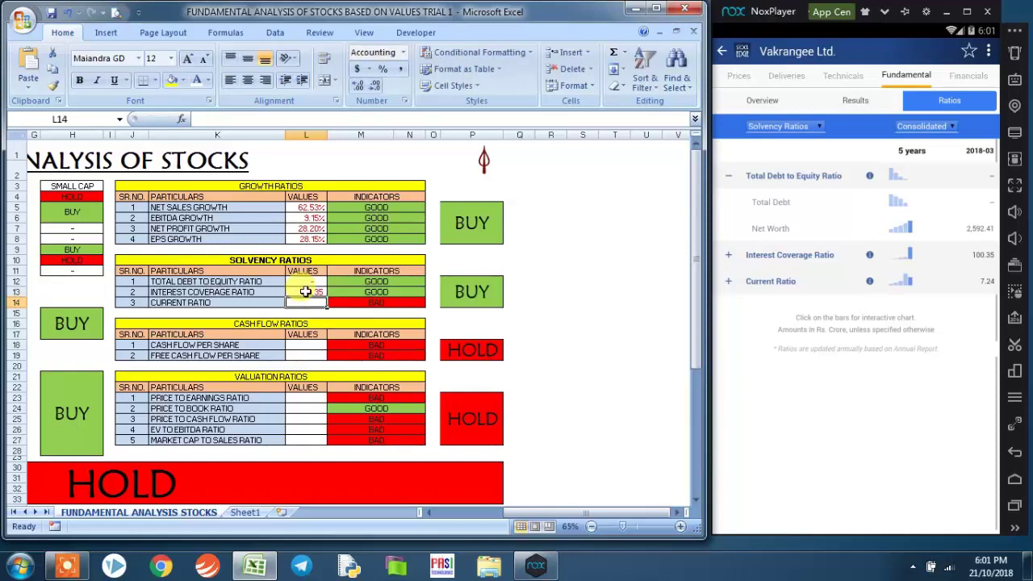
{"action": "left_click", "coordinate": [984, 266]}
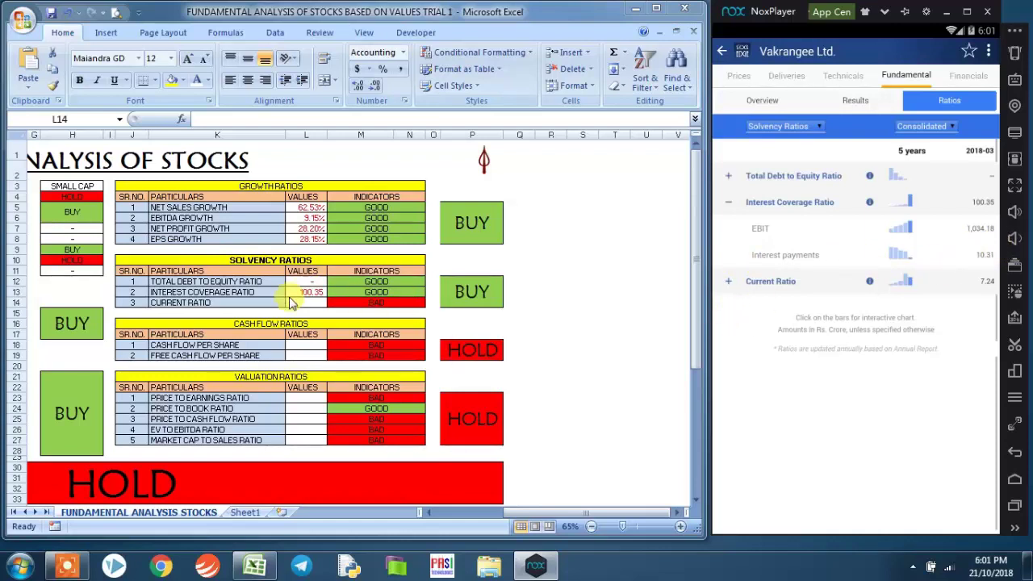
Enter 7.24 for the current ratio in the Excel sheet and check the solvency ratios signal.
{"action": "left_click", "coordinate": [302, 302]}
{"action": "type", "text": "7.24"}
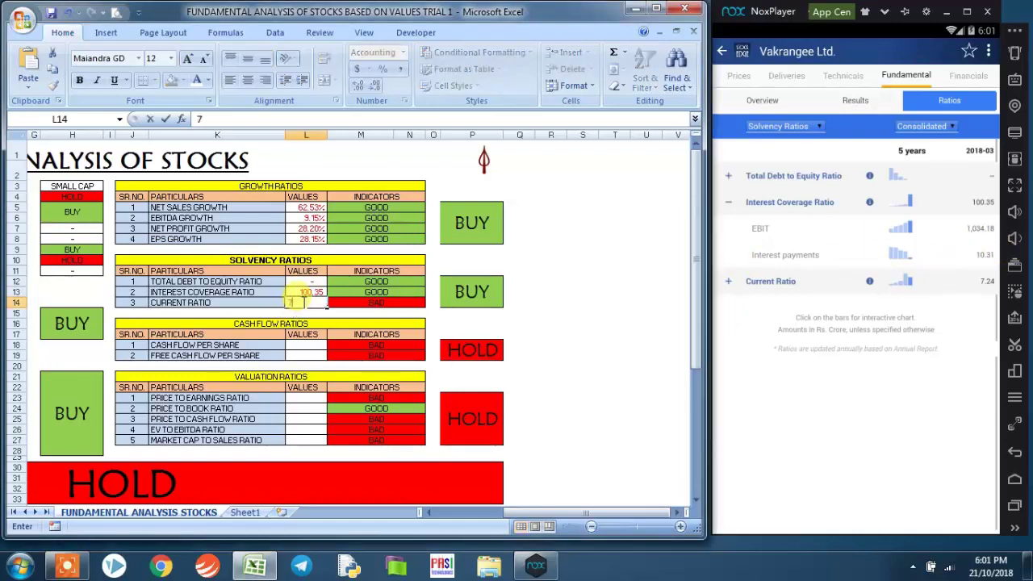
{"action": "left_click_drag", "start_coordinate": [355, 260], "coordinate": [415, 305]}
{"action": "left_click", "coordinate": [476, 292]}
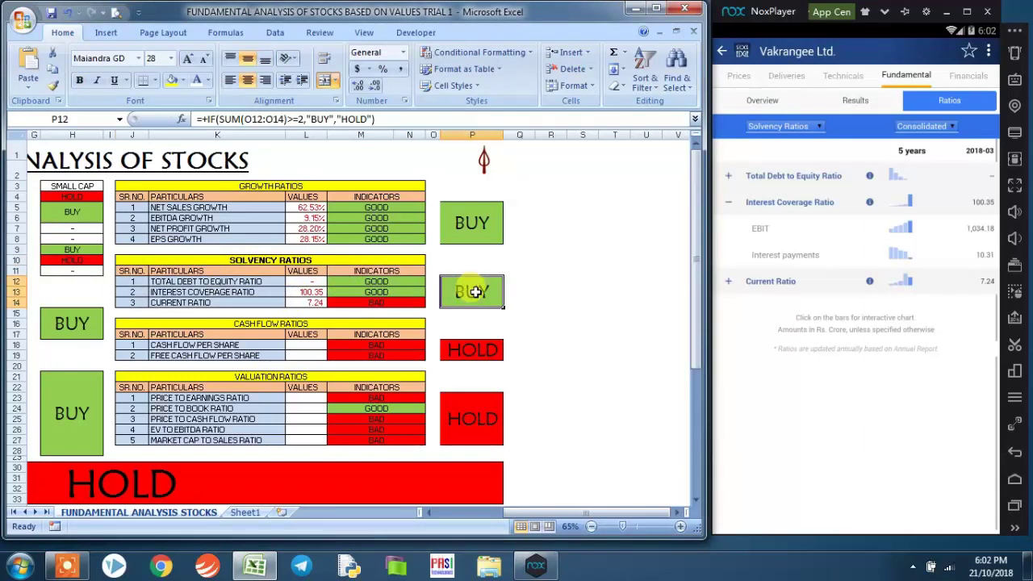
Switch StockEdge to display Cash Flow Ratios and enter 5 for cash flow per share in the Excel sheet.
{"action": "left_click", "coordinate": [779, 126]}
{"action": "left_click", "coordinate": [783, 329]}
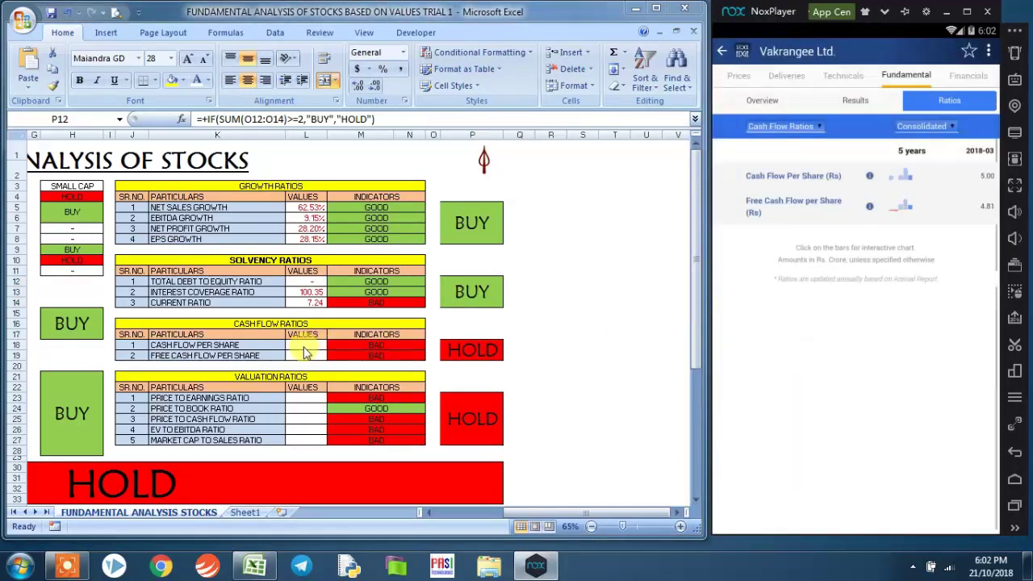
{"action": "left_click", "coordinate": [305, 344]}
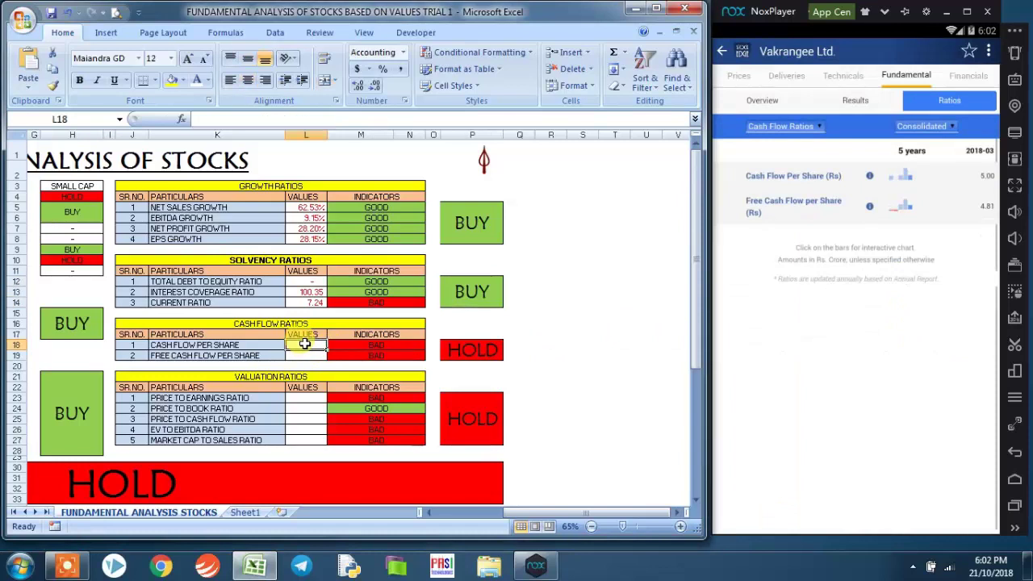
{"action": "type", "text": "5"}
{"action": "key", "text": "Return"}
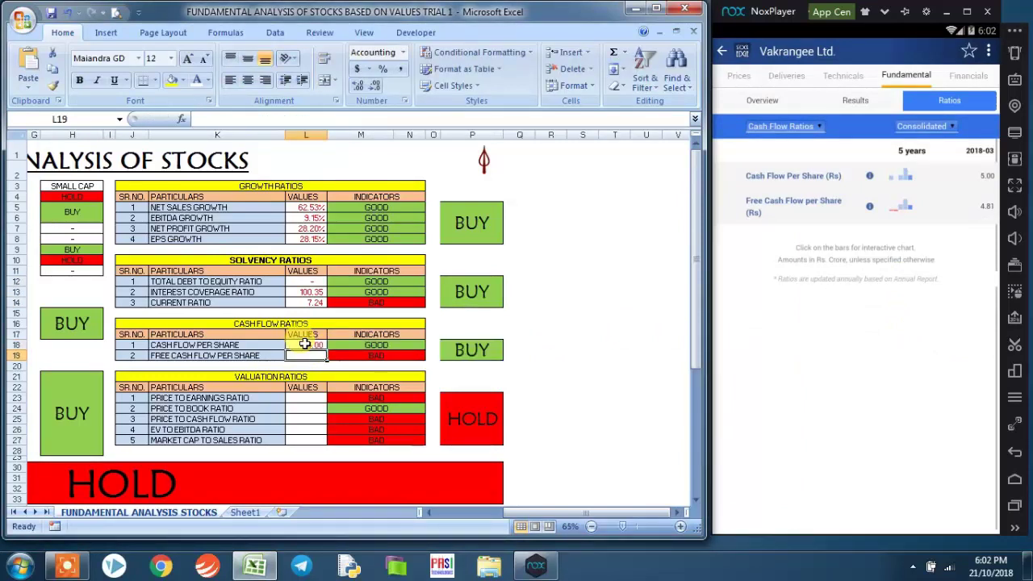
Enter 4.81 for free cash flow per share and check the cash flow ratios signal.
{"action": "type", "text": "4.8"}
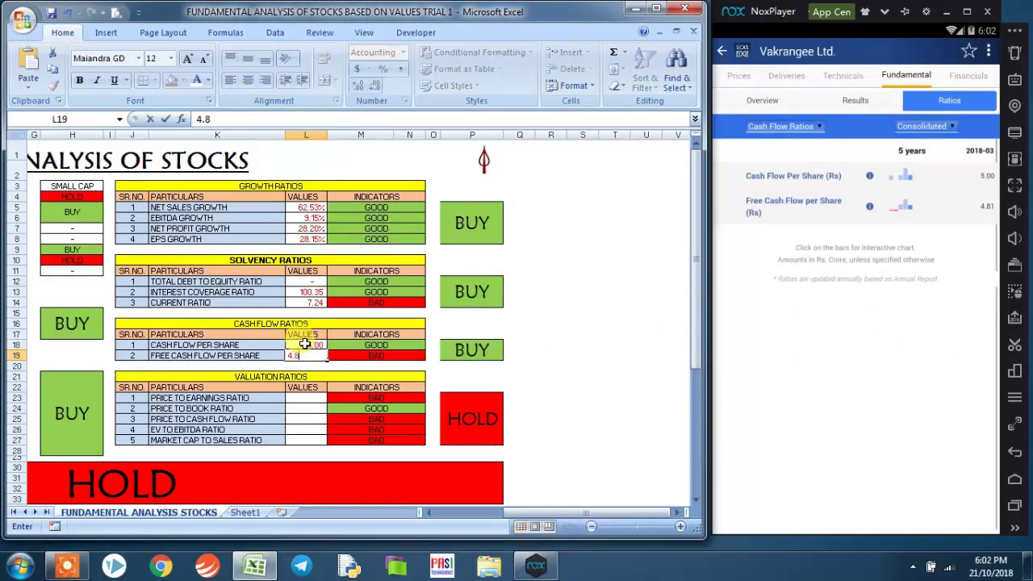
{"action": "type", "text": "1"}
{"action": "key", "text": "Return"}
{"action": "left_click_drag", "start_coordinate": [272, 320], "coordinate": [272, 354]}
{"action": "left_click", "coordinate": [471, 349]}
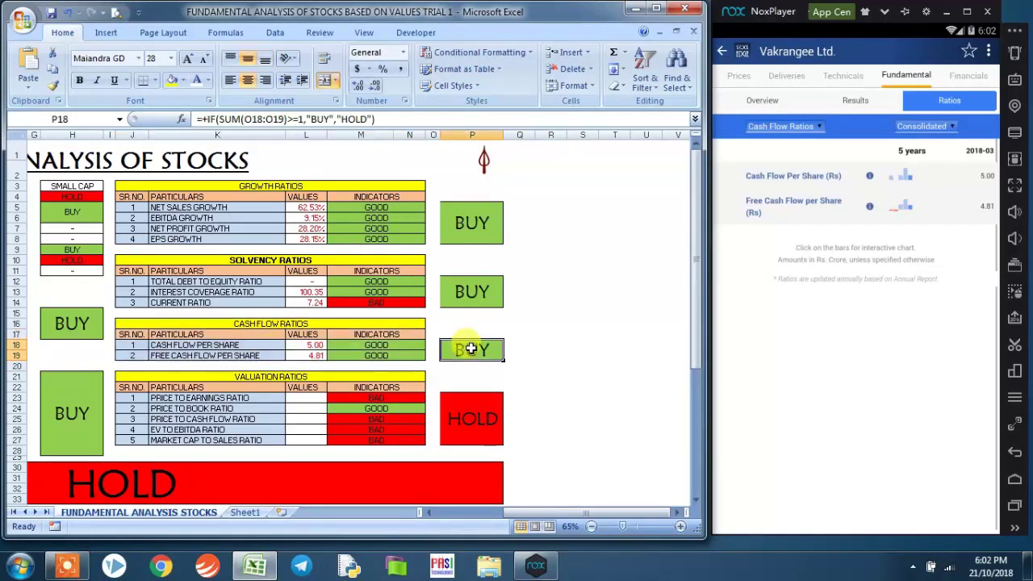
Switch StockEdge to display Valuation Ratios and enter 34.41 for the price to earnings ratio in the Excel sheet.
{"action": "left_click", "coordinate": [308, 398]}
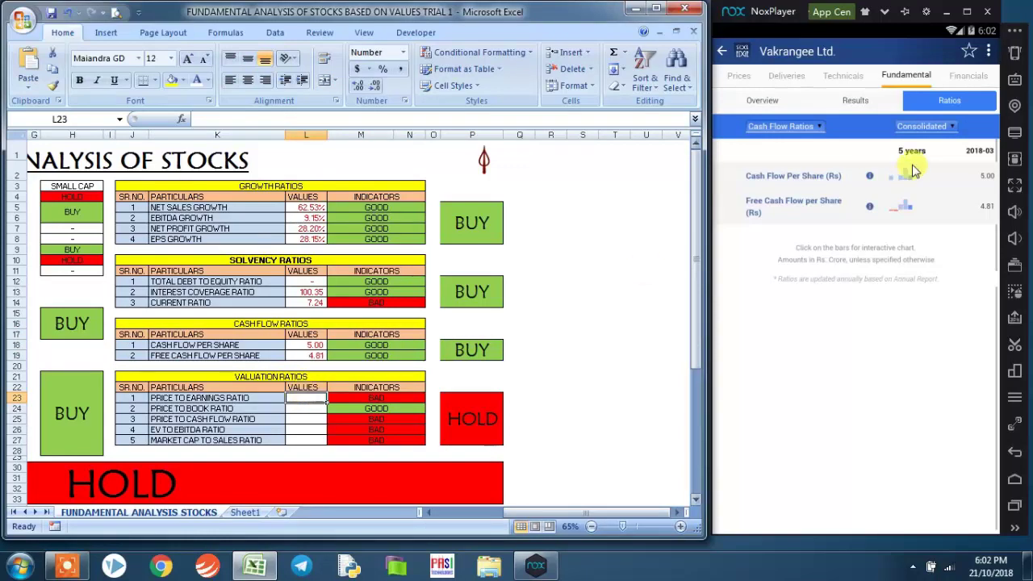
{"action": "left_click", "coordinate": [794, 125]}
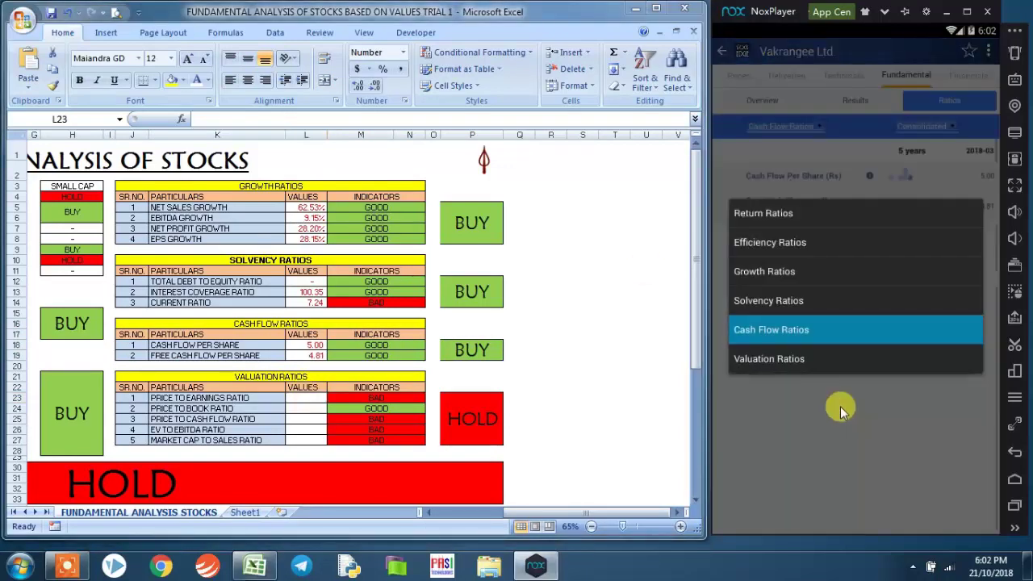
{"action": "left_click", "coordinate": [834, 358]}
{"action": "left_click", "coordinate": [301, 397]}
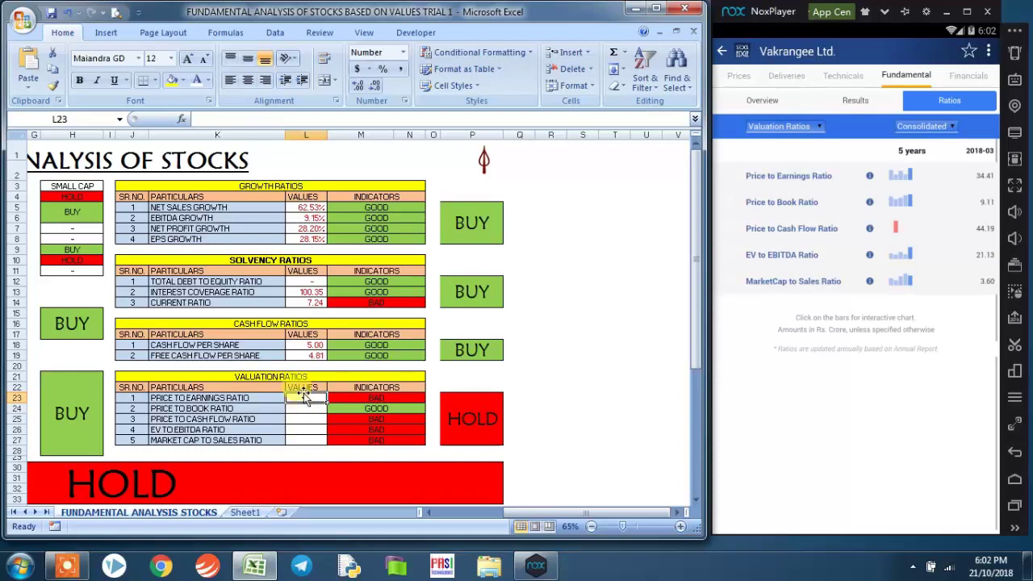
{"action": "type", "text": "34.41"}
{"action": "key", "text": "Return"}
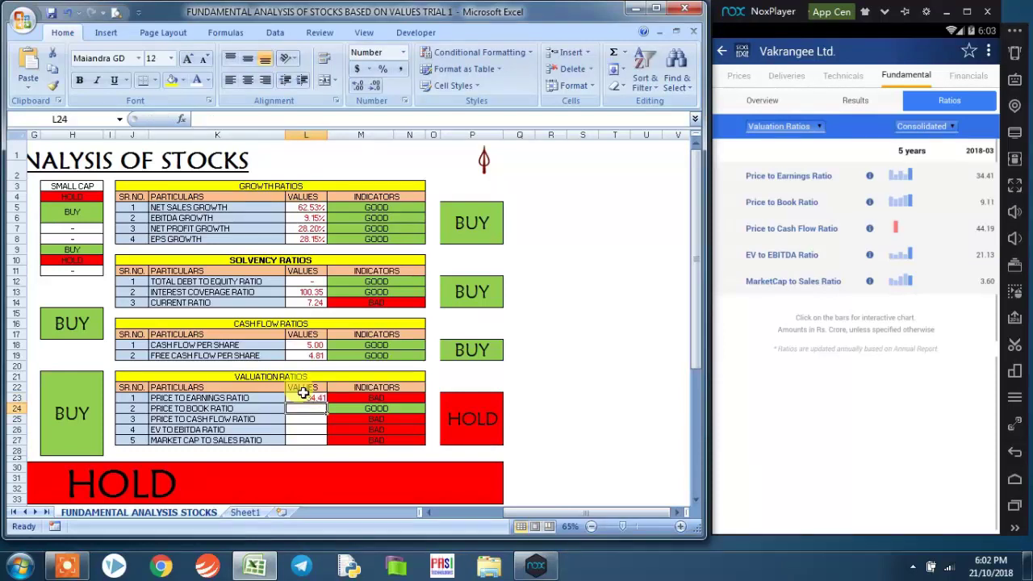
Enter 9.11 for the price to book ratio and 44.19 for the price to cash flow ratio.
{"action": "type", "text": "9.11"}
{"action": "key", "text": "Return"}
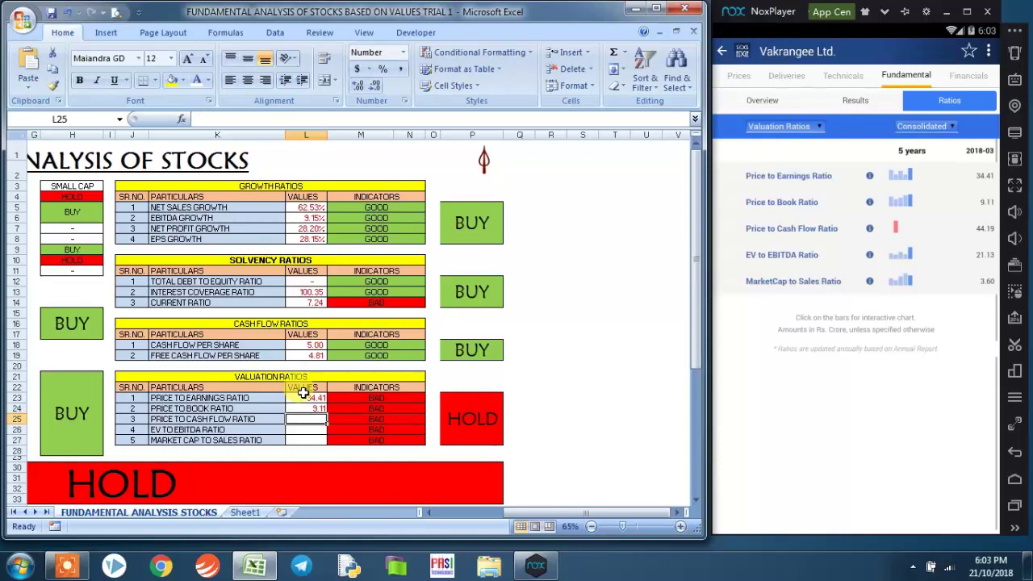
{"action": "type", "text": "44"}
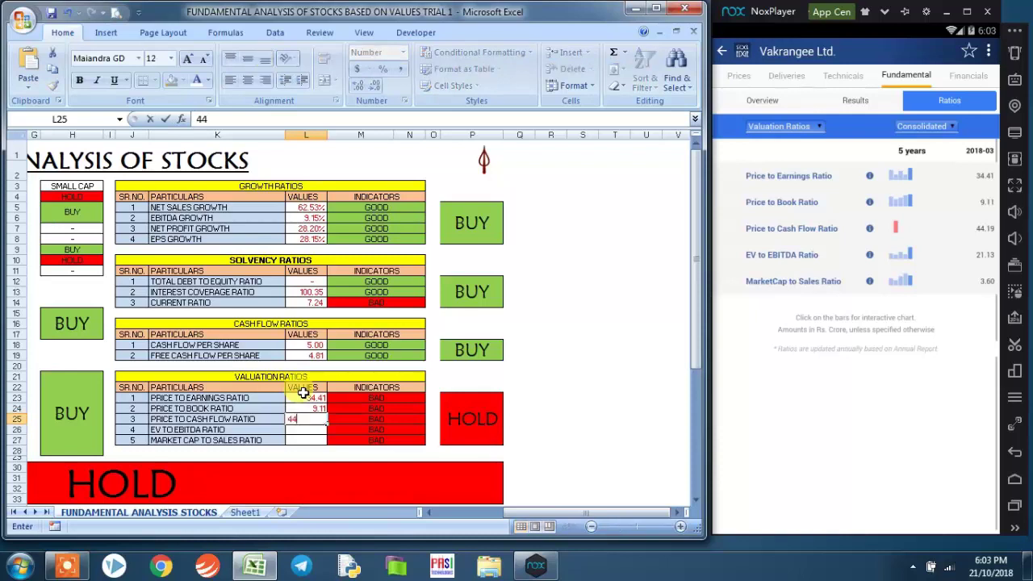
{"action": "type", "text": ".19"}
{"action": "key", "text": "Return"}
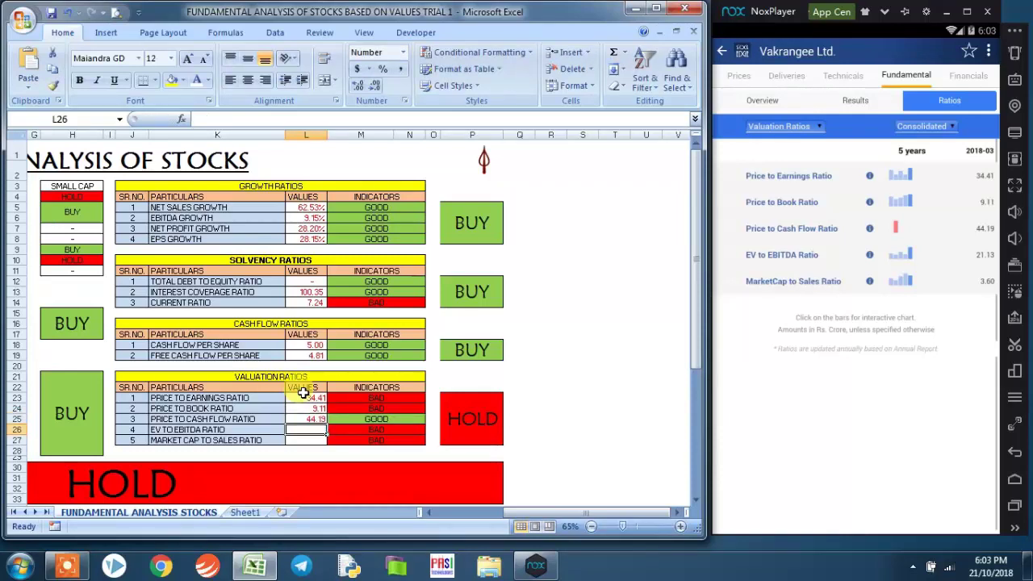
Enter 21.13 for EV to EBITDA ratio and 3.60 for market cap to sales ratio, and check the valuation signal.
{"action": "type", "text": "21"}
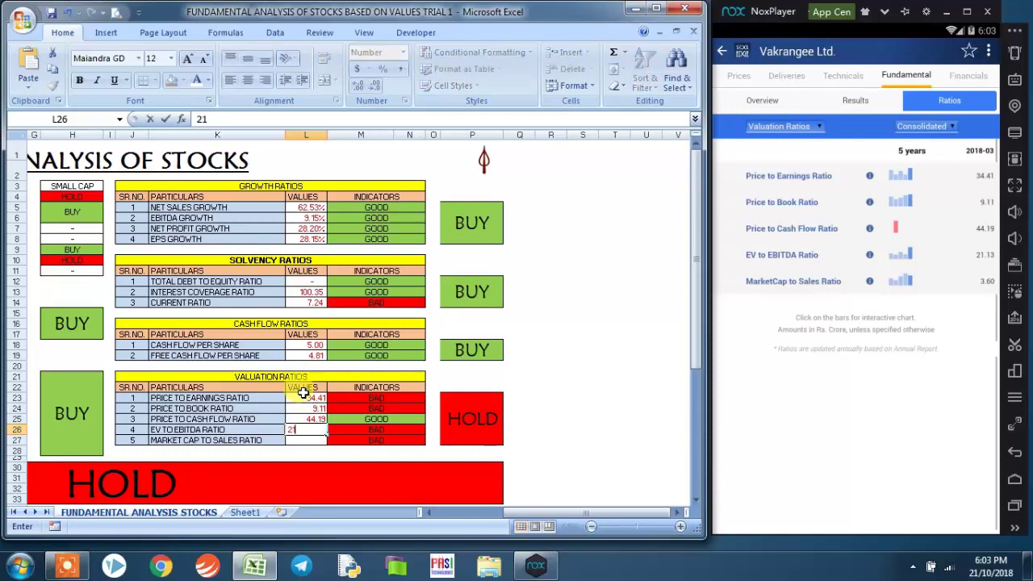
{"action": "type", "text": ".13"}
{"action": "key", "text": "Return"}
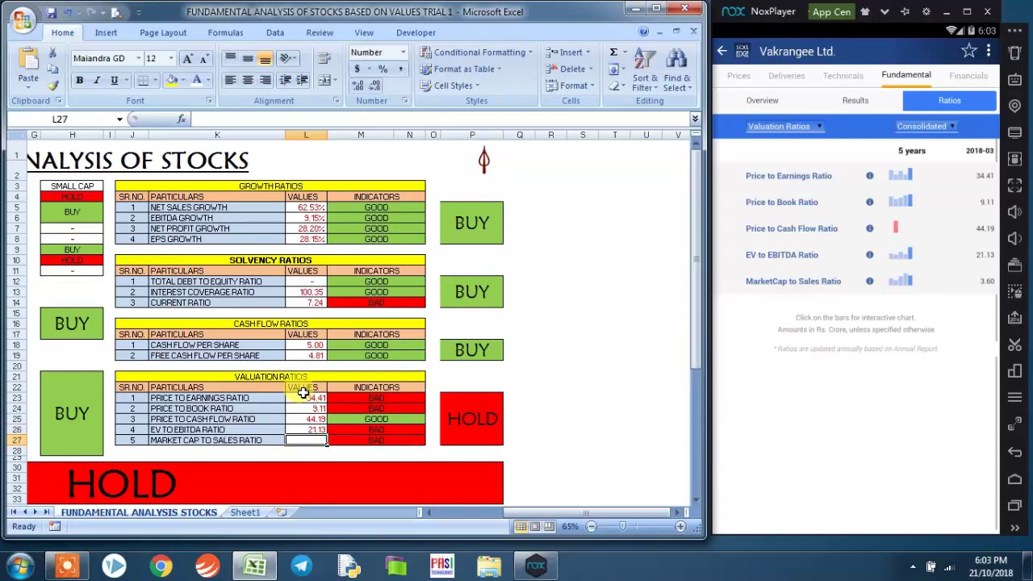
{"action": "type", "text": "3.60"}
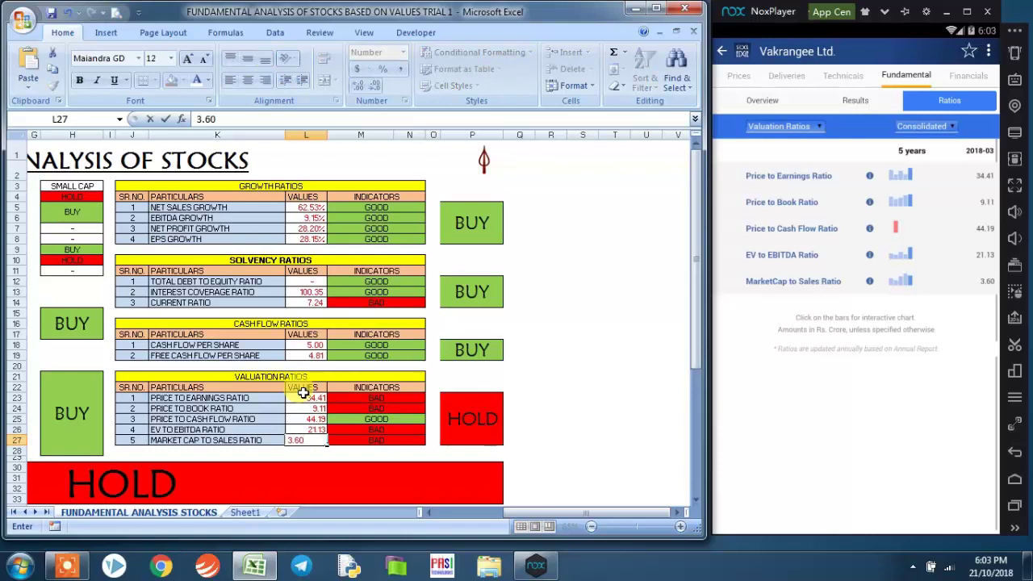
{"action": "key", "text": "Return"}
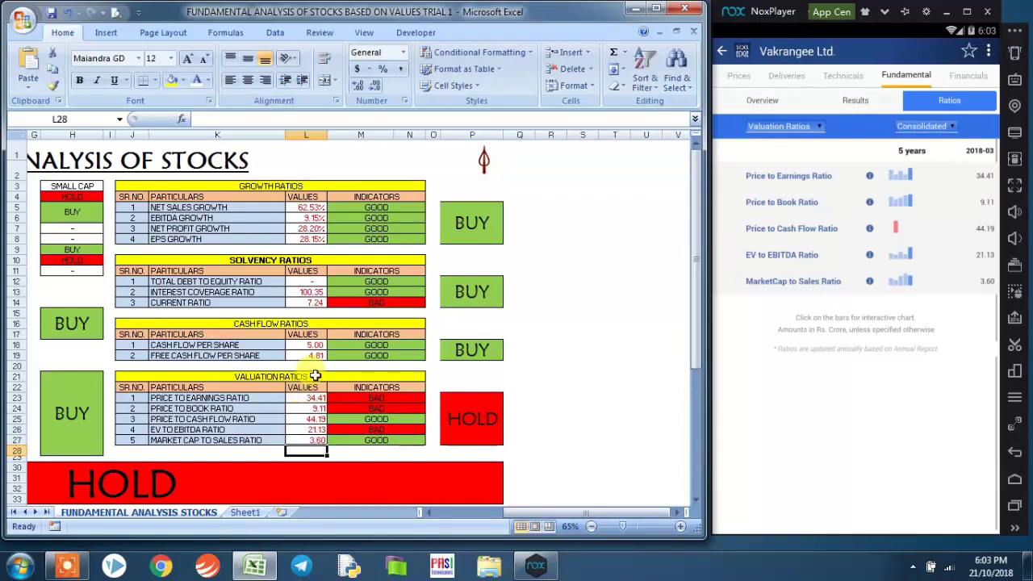
{"action": "left_click_drag", "start_coordinate": [307, 377], "coordinate": [396, 443]}
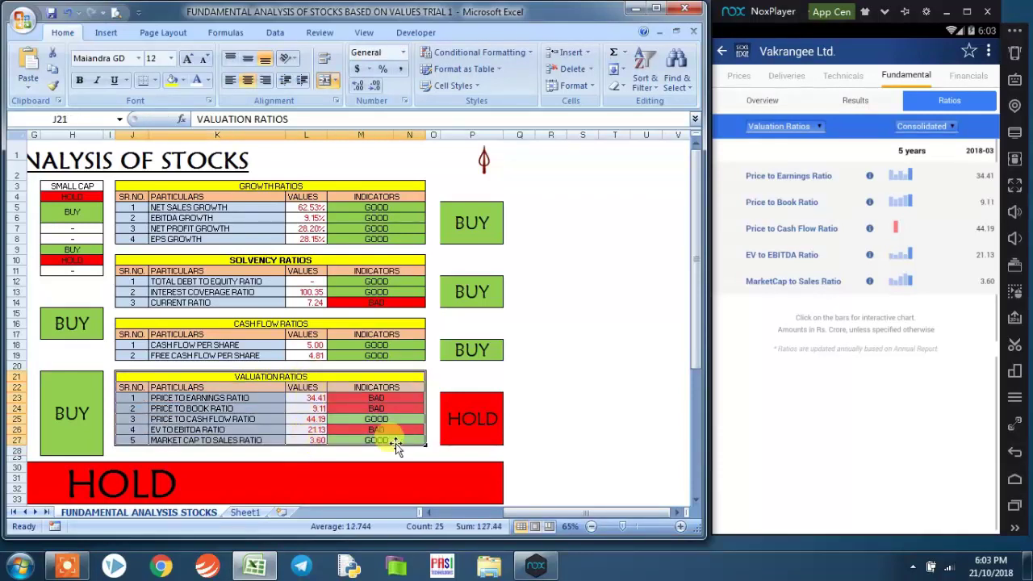
{"action": "left_click", "coordinate": [482, 439]}
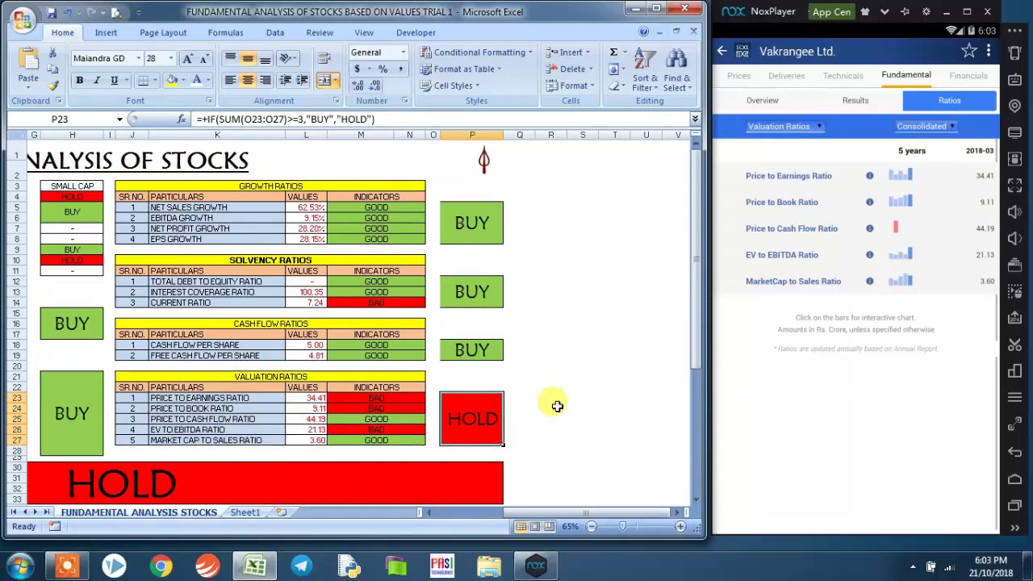
Maximize the Excel window to show the whole analysis sheet and re-enter the overall SIGNAL cell's formula.
{"action": "left_click", "coordinate": [658, 11]}
{"action": "left_click_drag", "start_coordinate": [657, 525], "coordinate": [622, 522]}
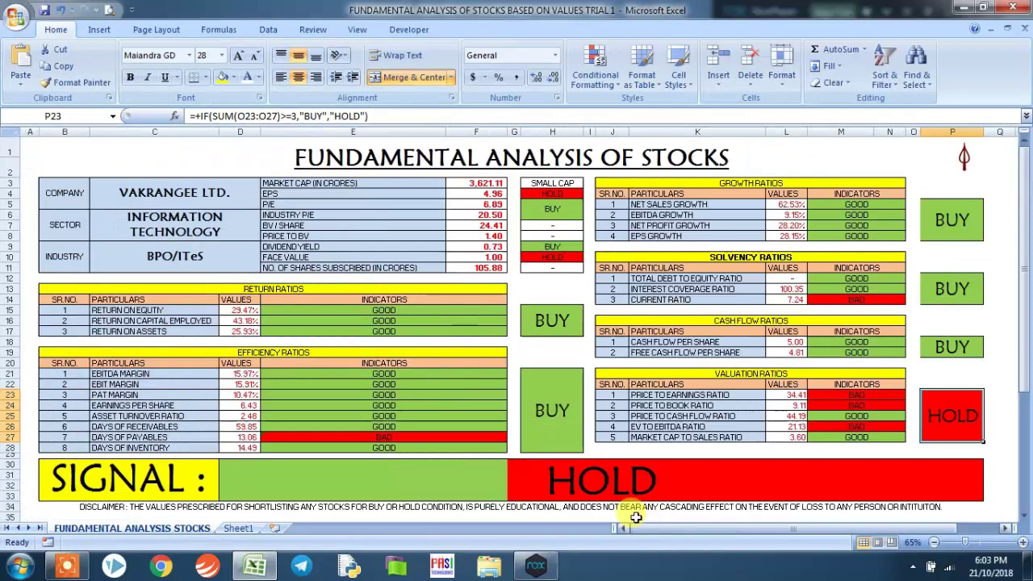
{"action": "left_click", "coordinate": [329, 472]}
{"action": "double_click", "coordinate": [328, 472]}
{"action": "key", "text": "Return"}
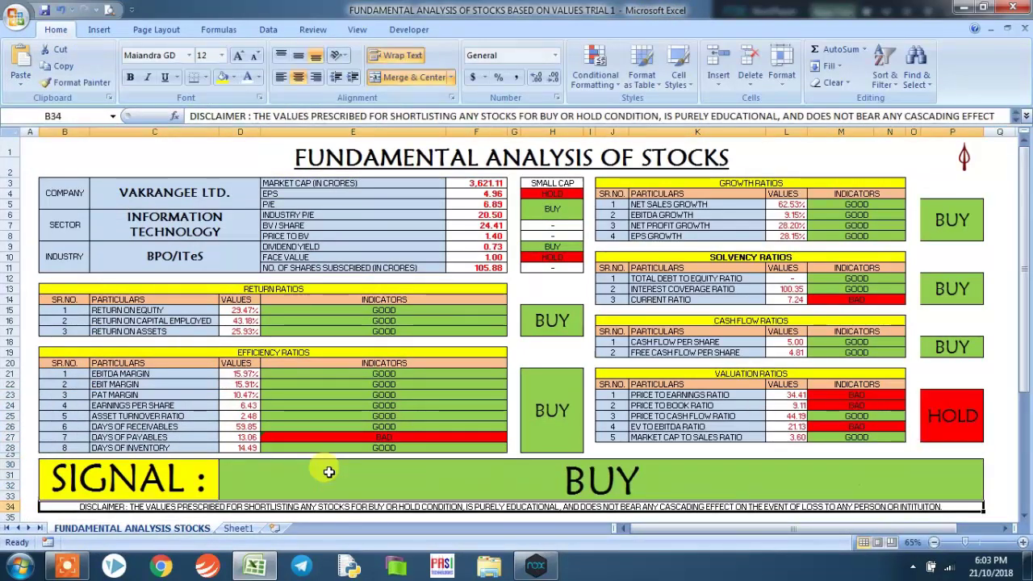